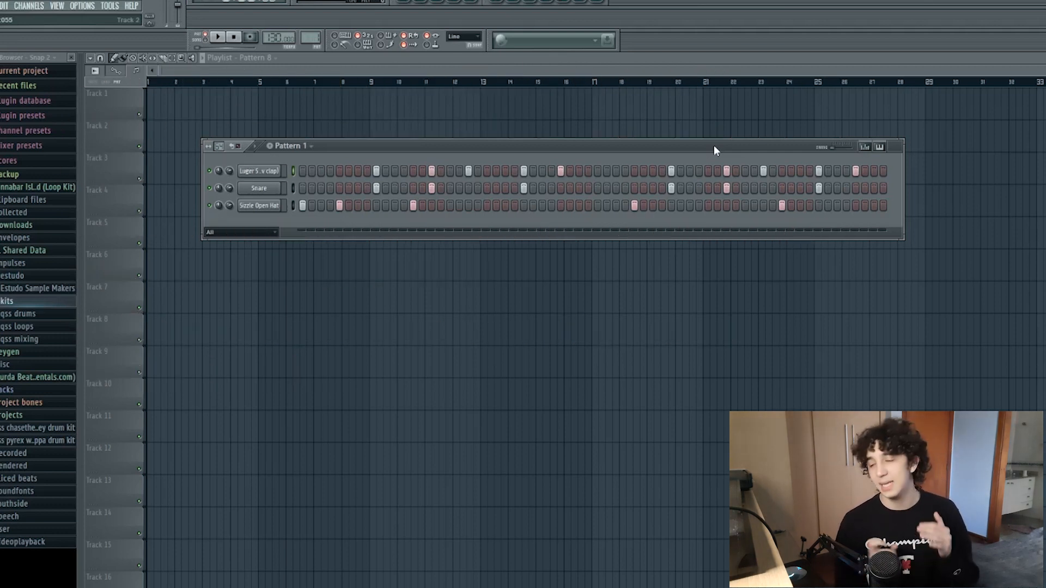
- Place clap hits on steps 9, 25, 41 and 57 of Pattern 1 in the channel rack
key(F6)
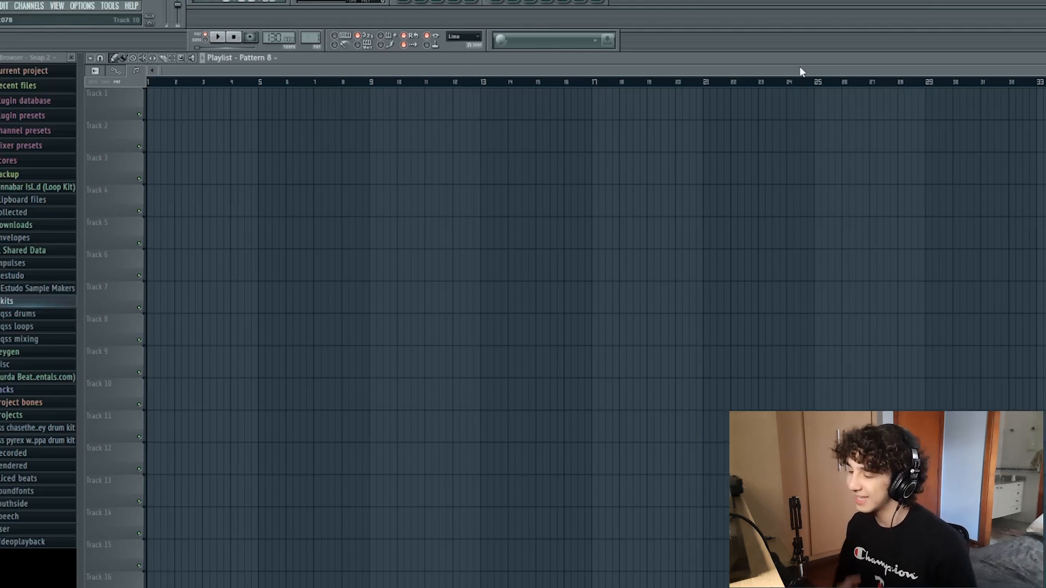
key(F6)
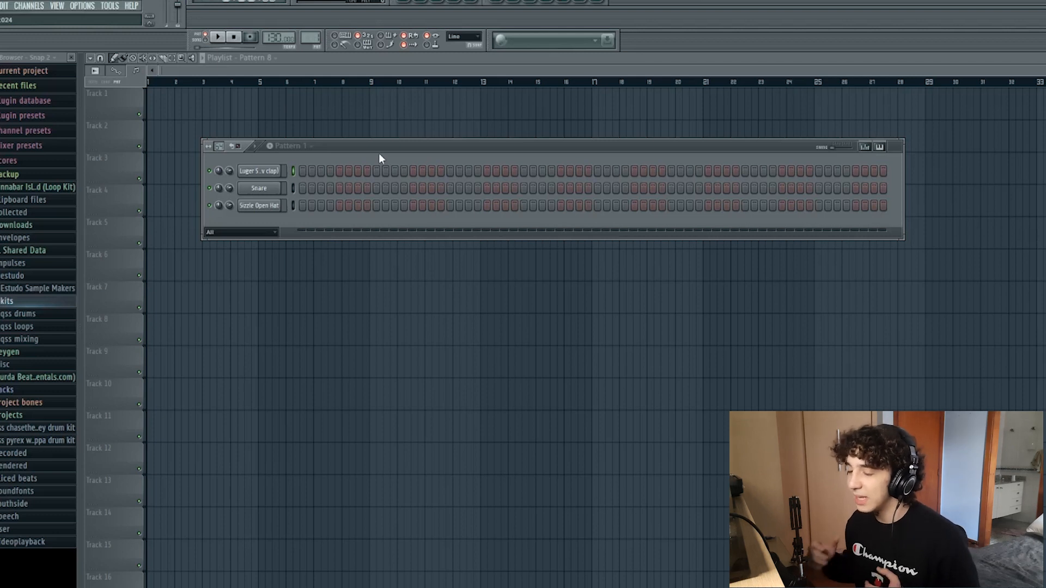
click(376, 170)
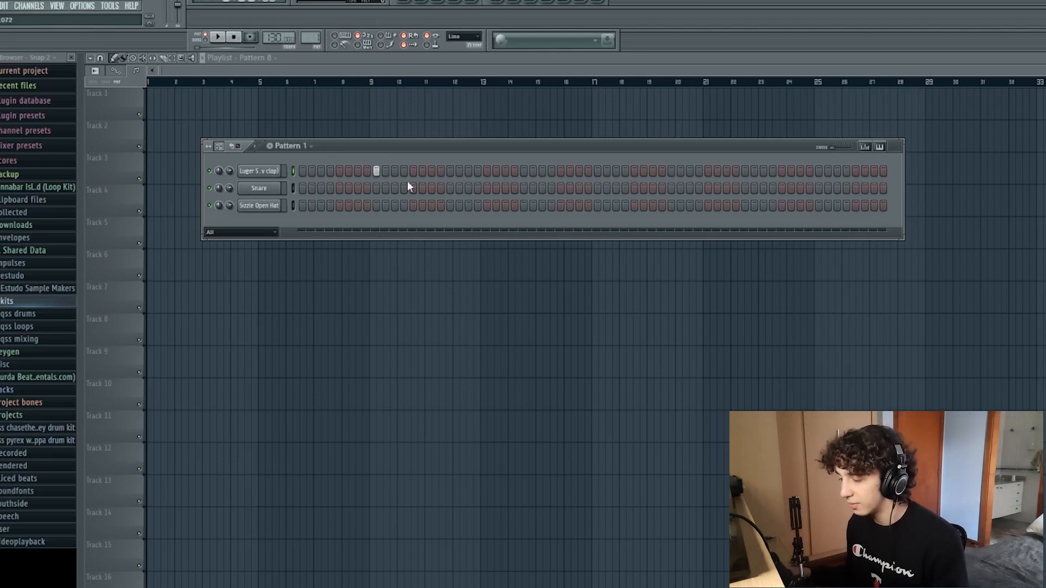
click(671, 171)
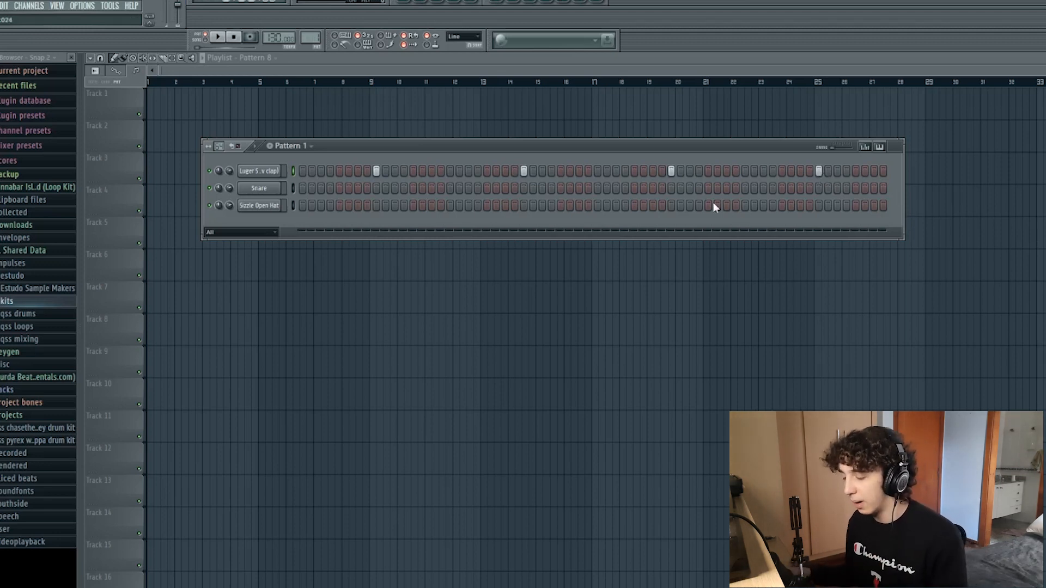
- Try extra hits on steps 15, 19, 47 and 51 in the clap and snare rows
click(432, 172)
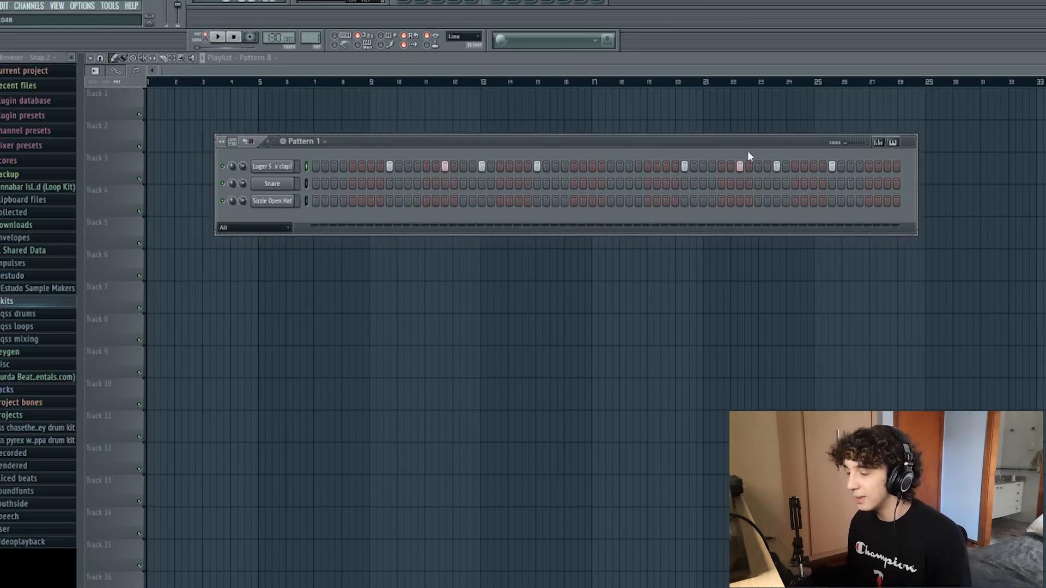
right_click(445, 167)
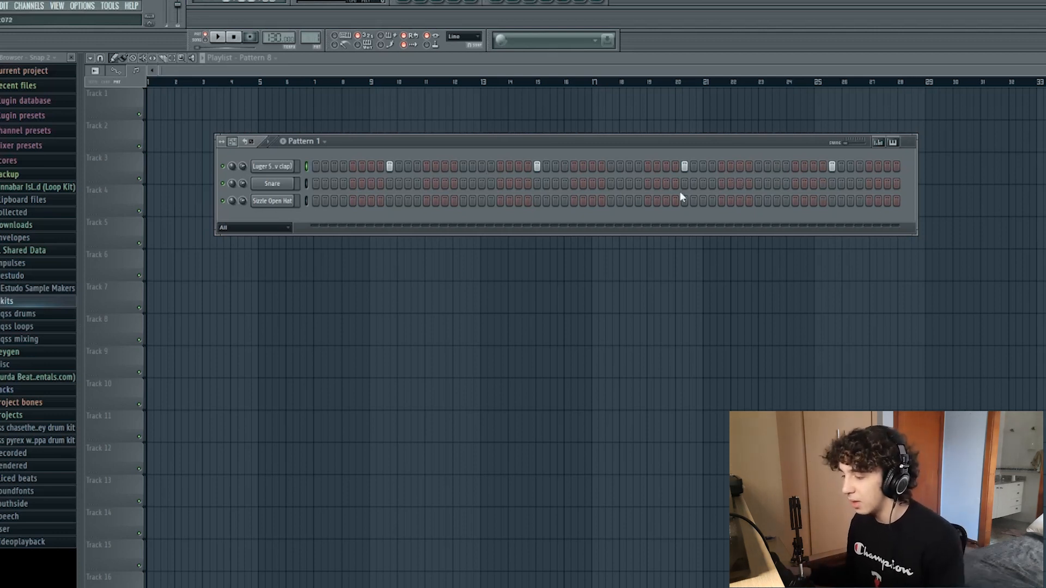
click(445, 183)
click(481, 183)
click(739, 184)
click(776, 184)
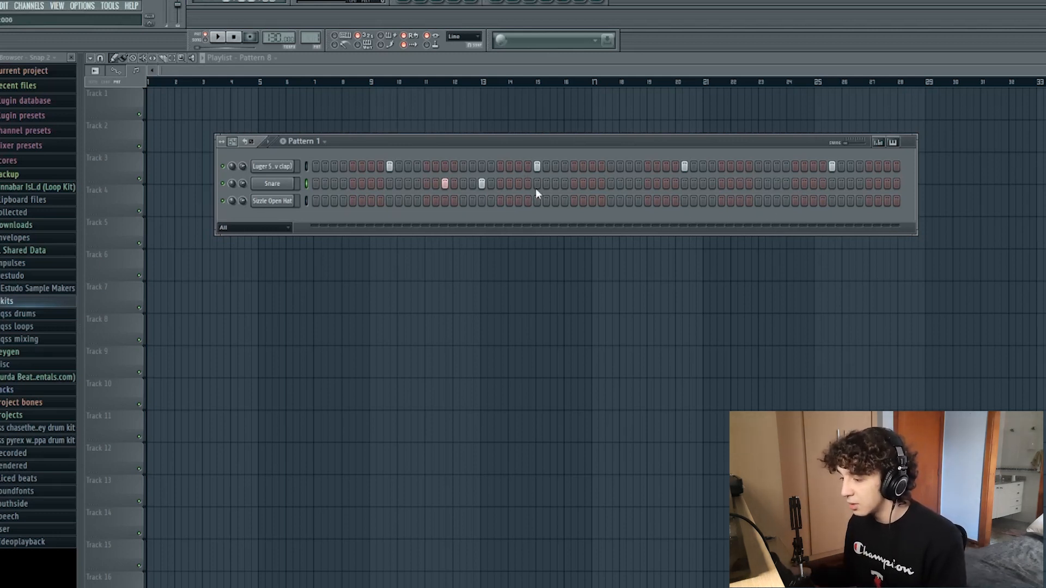
right_click(482, 184)
right_click(445, 184)
- Add extra clap hits on steps 15, 19, 47 and 51 of Pattern 1
click(482, 166)
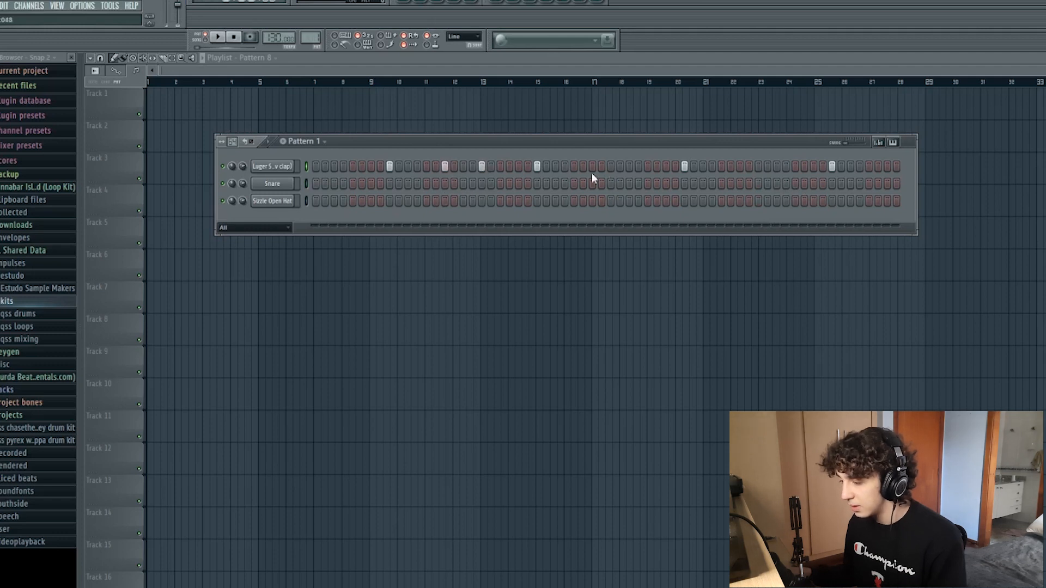
click(740, 166)
click(777, 166)
drag(771, 141, 772, 148)
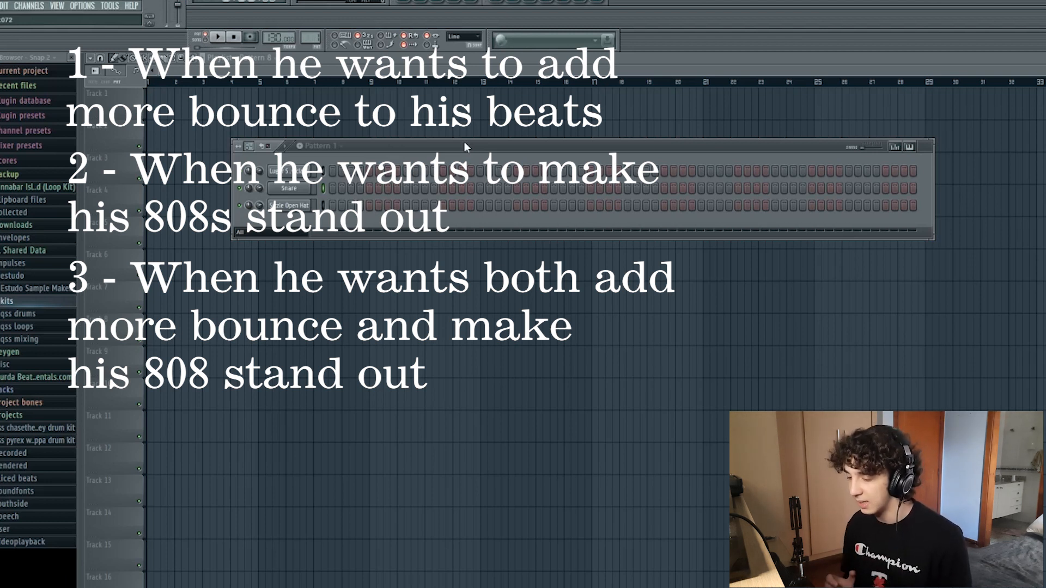
- Place an open hat hit on step 5 and a clap hit on step 9 of the empty pattern
click(369, 205)
click(406, 171)
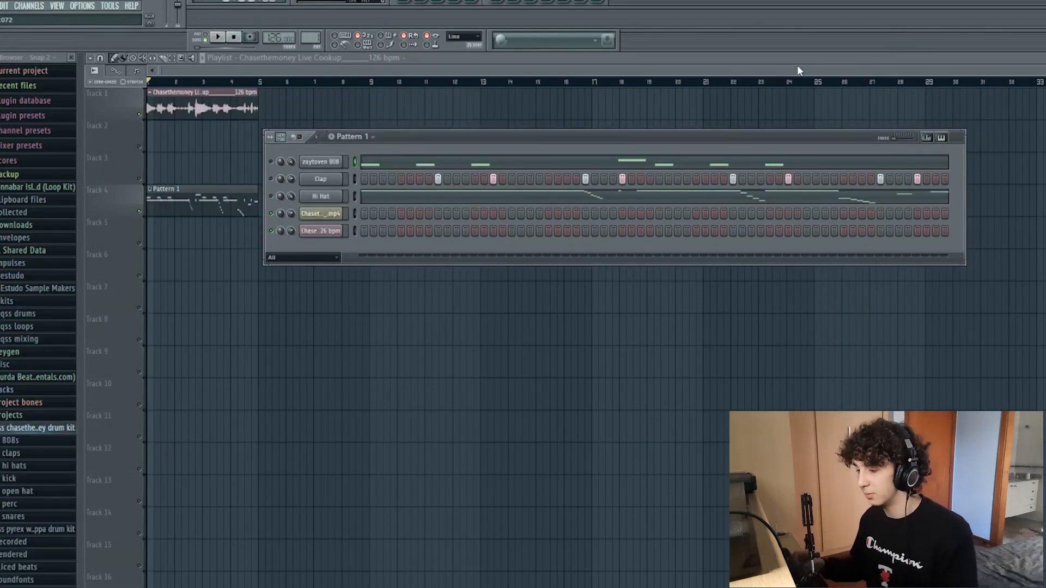
- Play back the 126 bpm Chasethemoney Live Cookup loop together with its Pattern 1 drums
key(space)
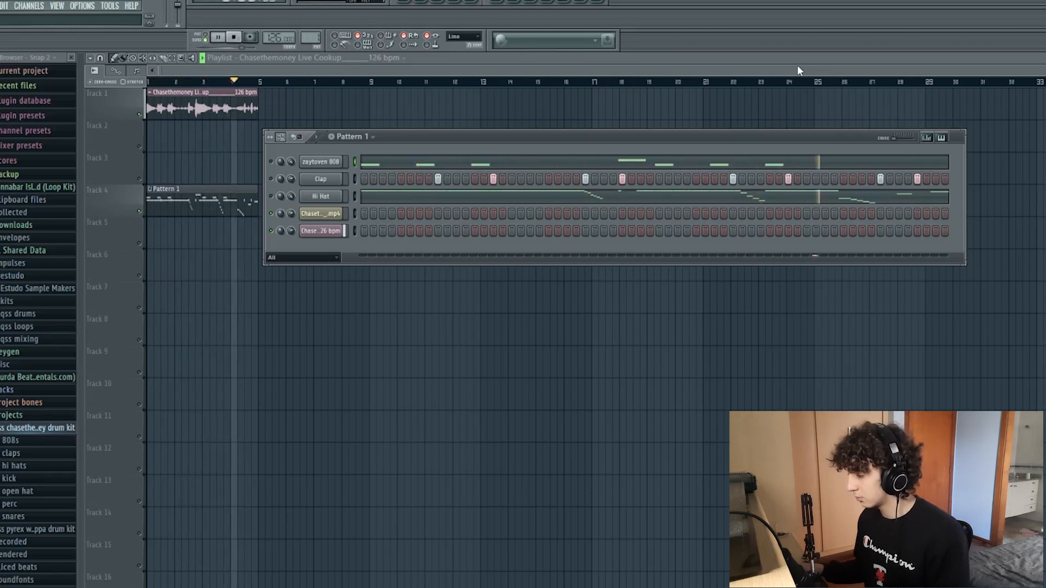
key(space)
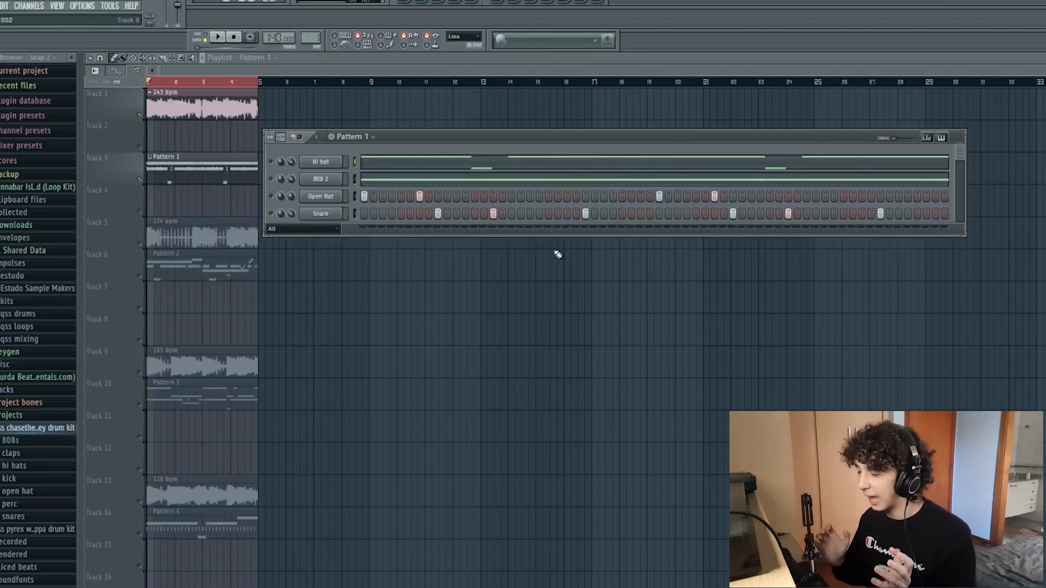
- Play back the 143 bpm loop with Pattern 1 twice to hear its snare and open hat placement
key(space)
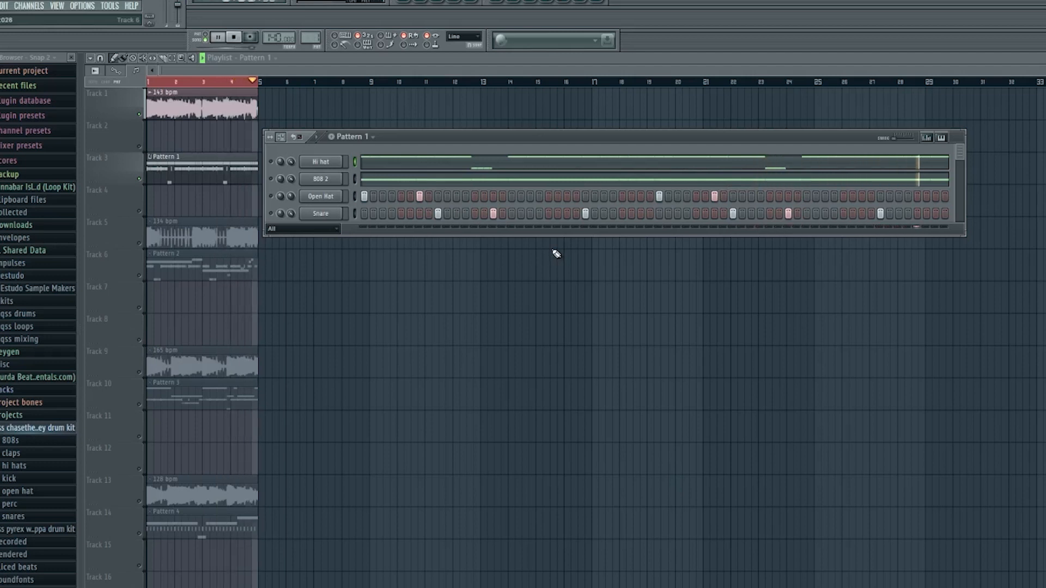
key(space)
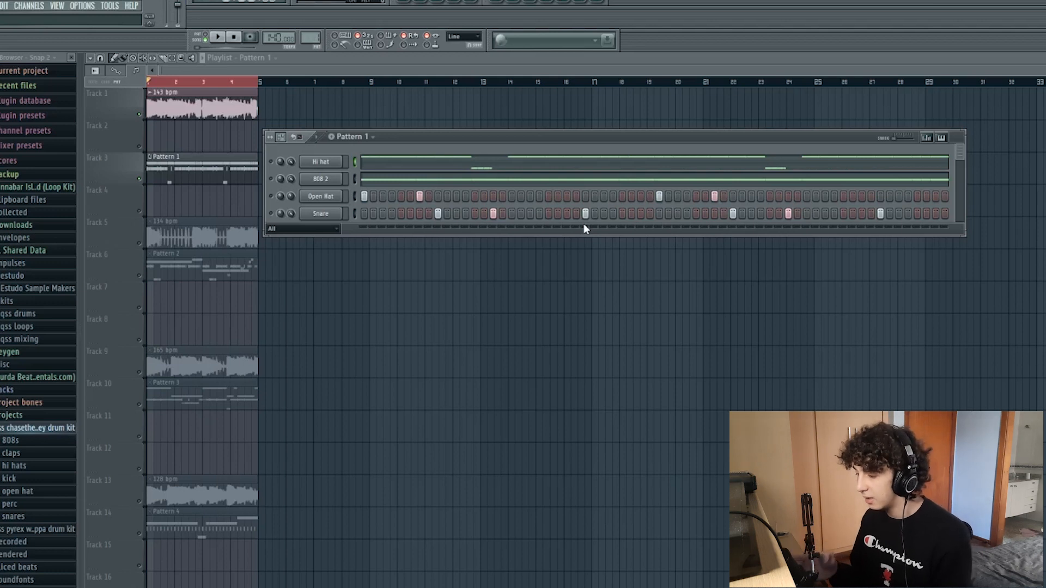
key(space)
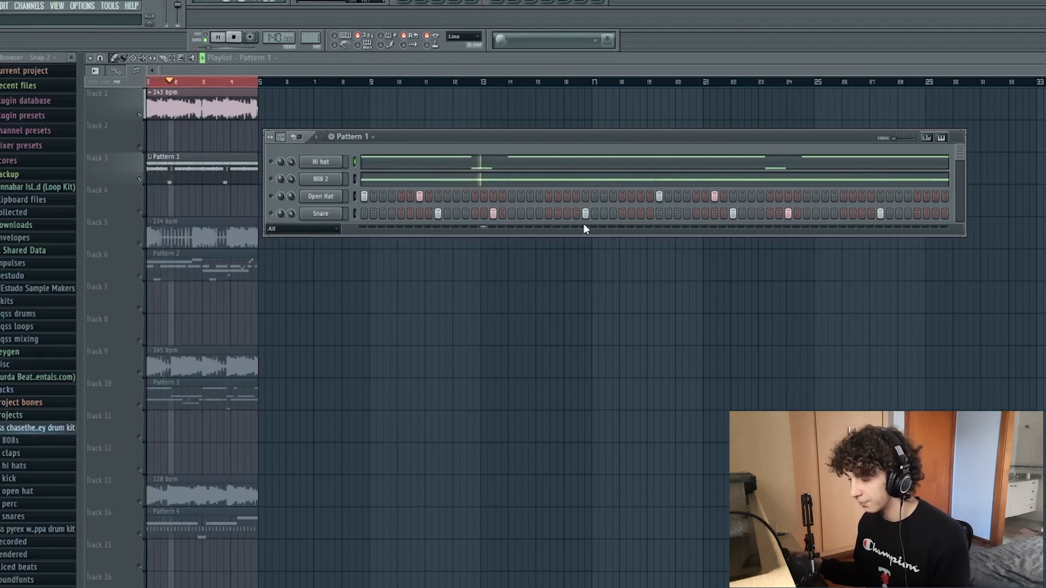
key(space)
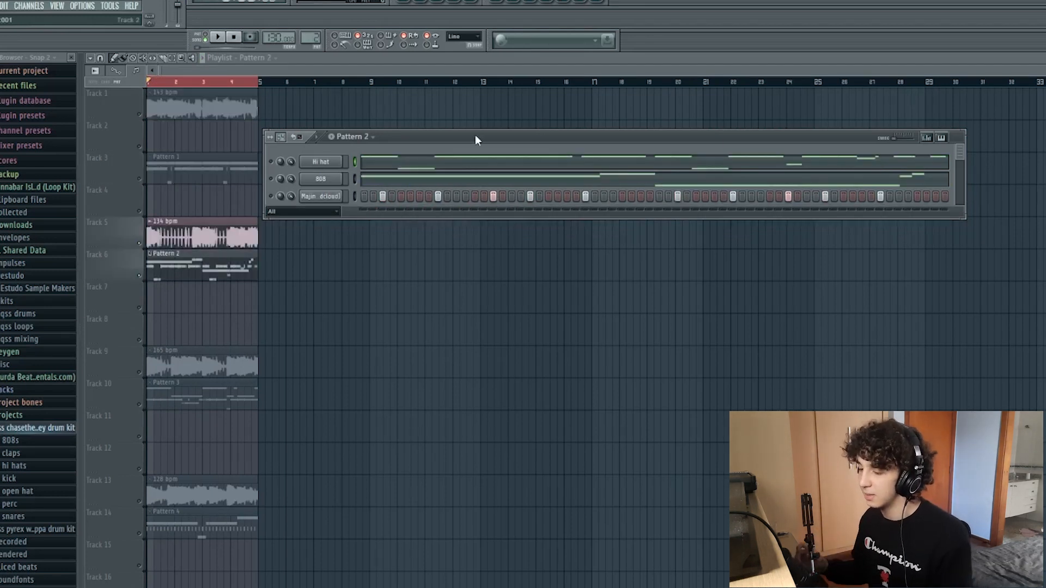
- Play back the 134 bpm loop with Pattern 2 and check which sample its Majin percussion channel uses
key(space)
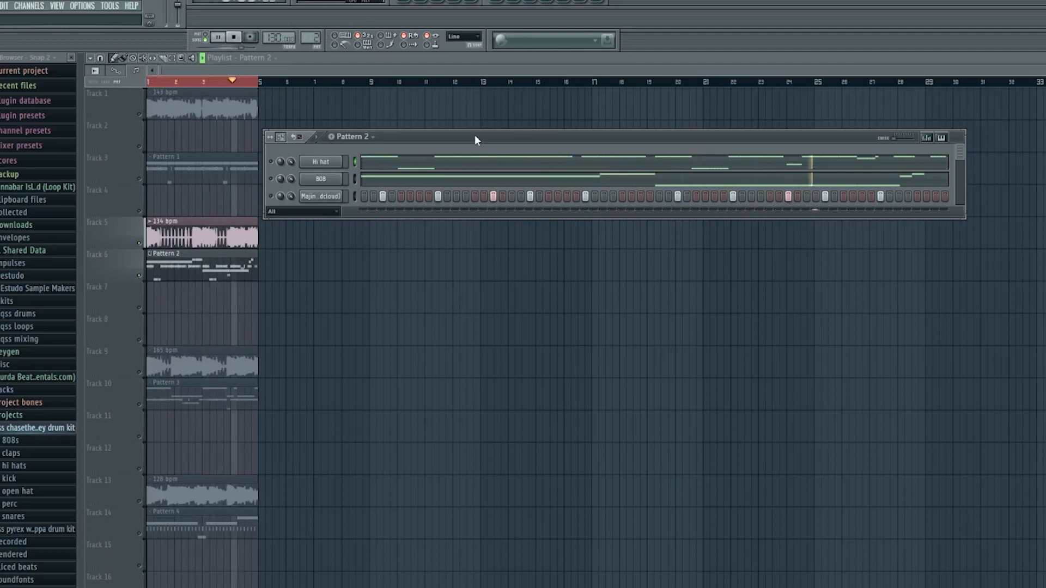
key(space)
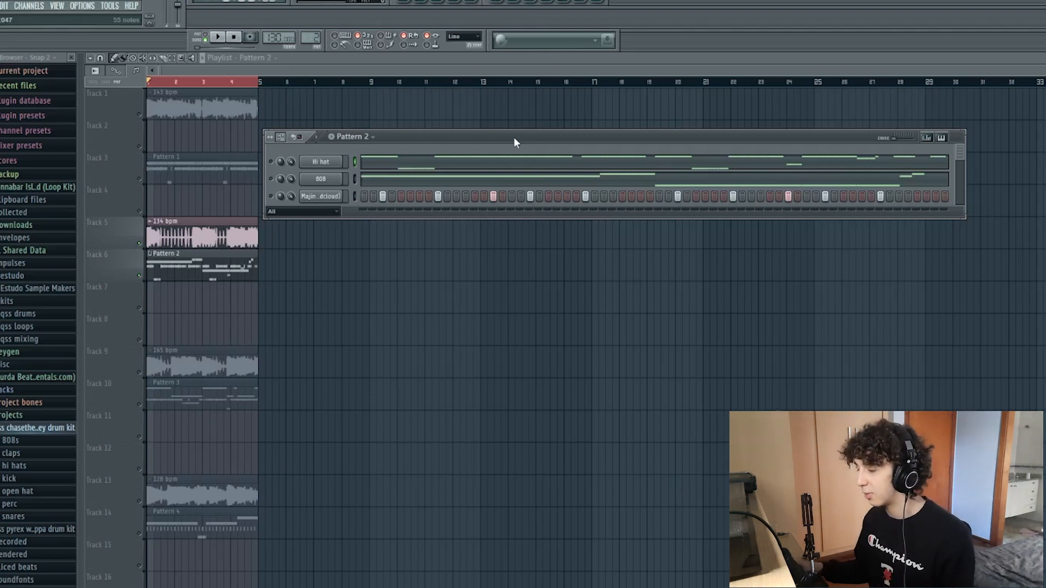
click(320, 197)
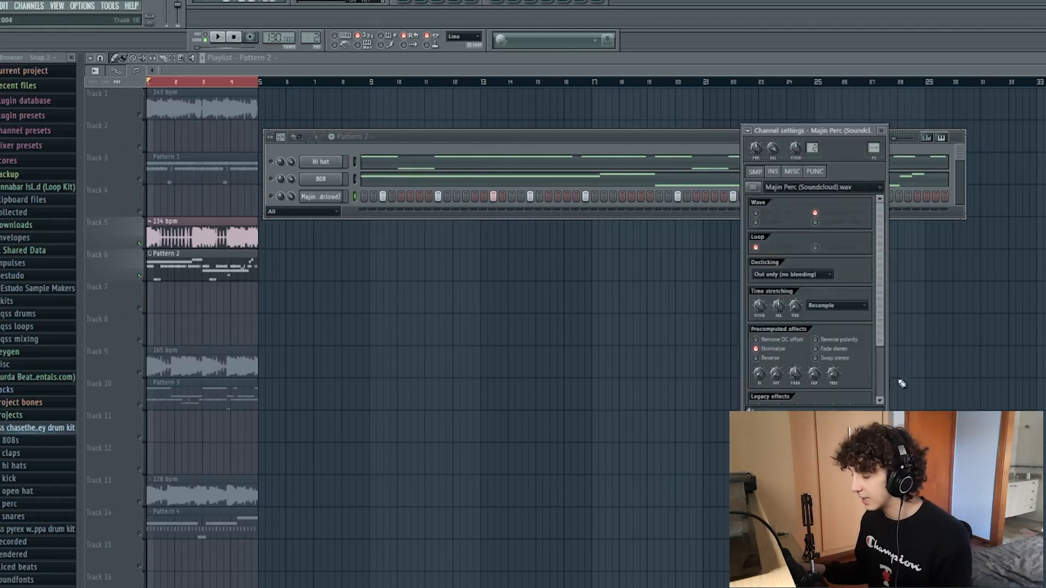
click(881, 131)
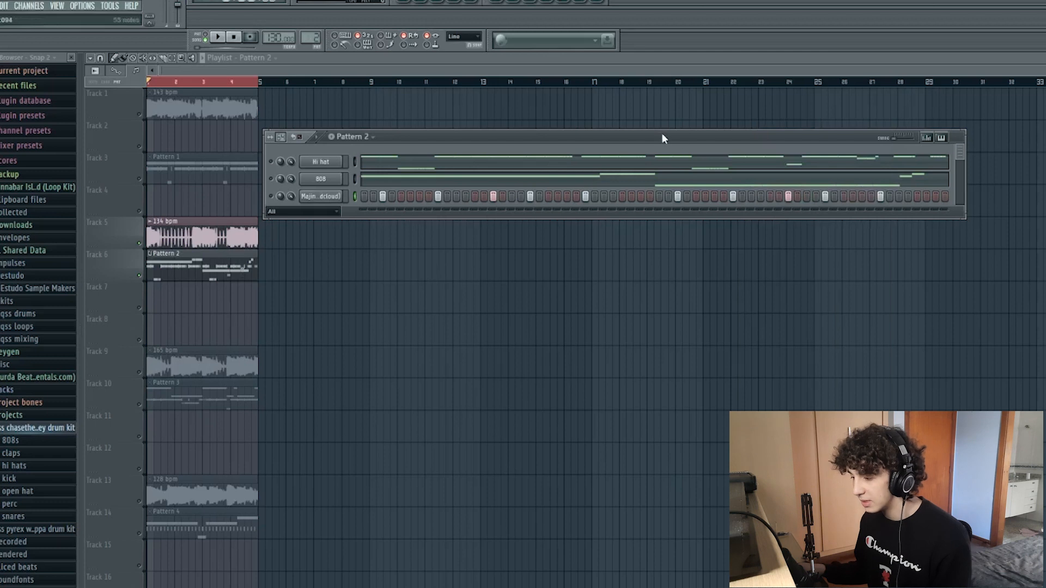
click(38, 430)
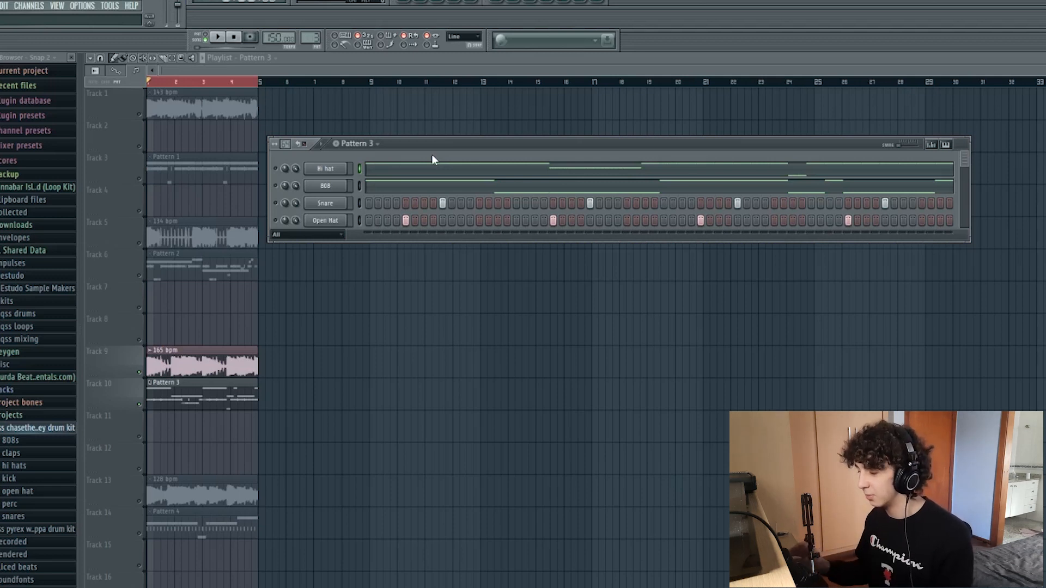
- Play back the 165 bpm loop with Pattern 3 and audition its Open Hat channel
key(space)
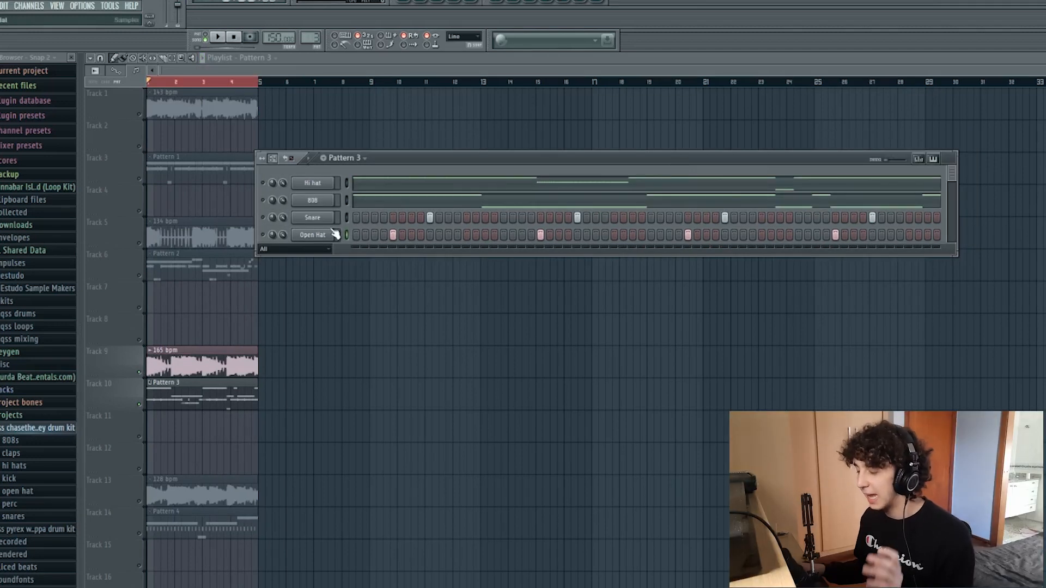
click(332, 235)
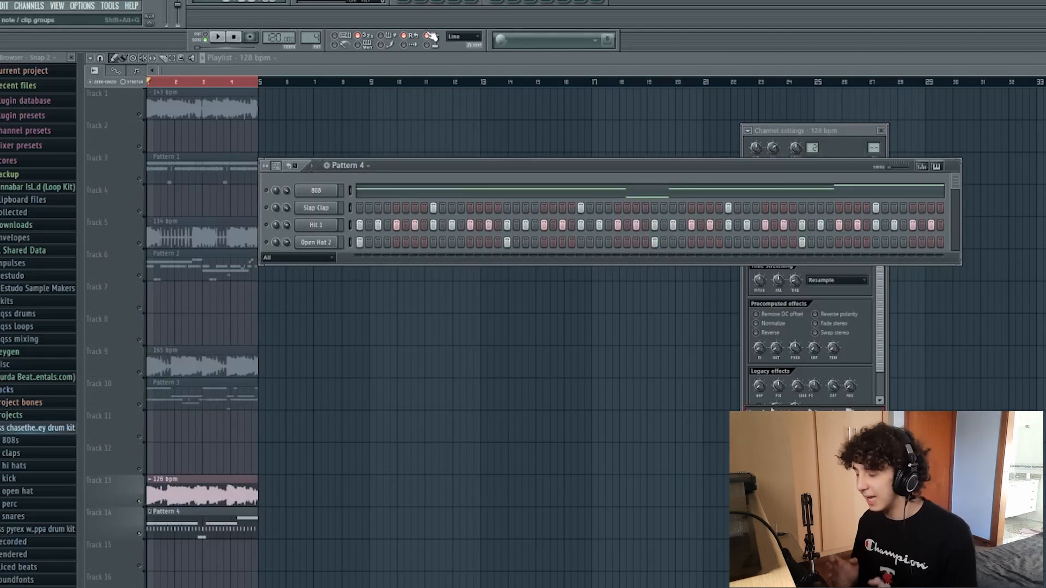
- Play back the 128 bpm loop with Pattern 4 and check which sample the Open Hat 2 channel uses
key(space)
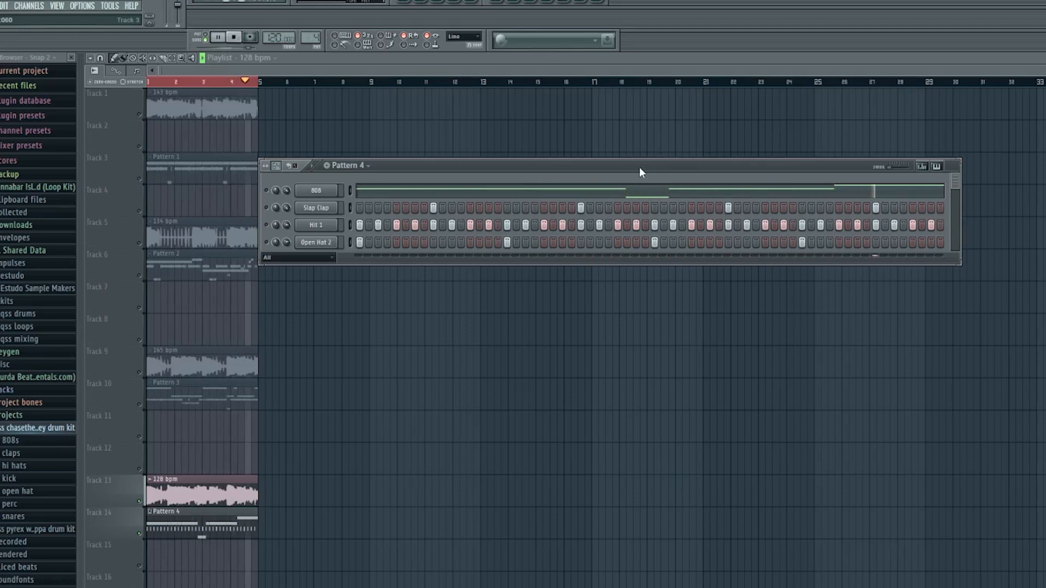
key(space)
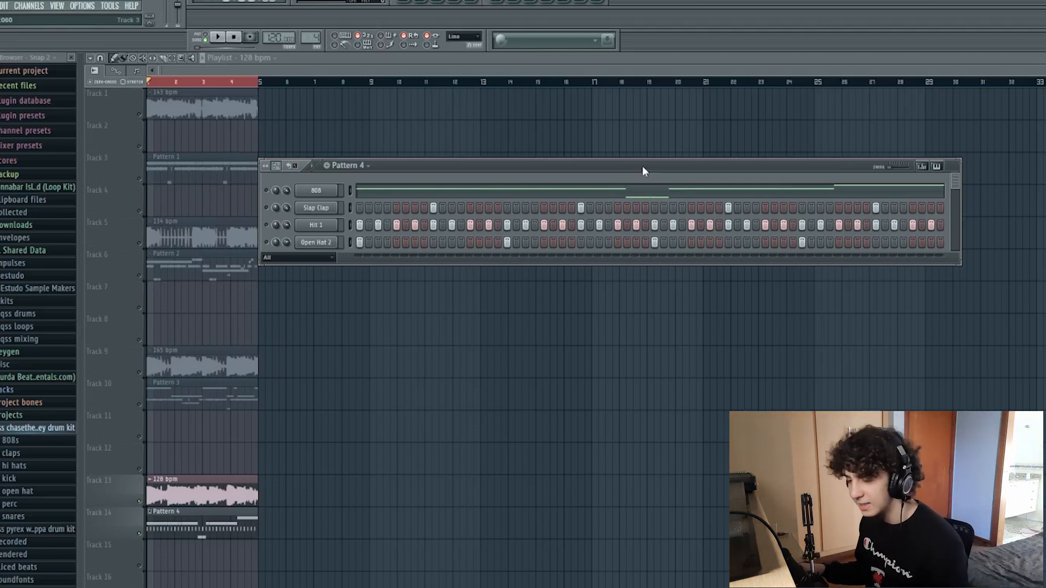
click(330, 244)
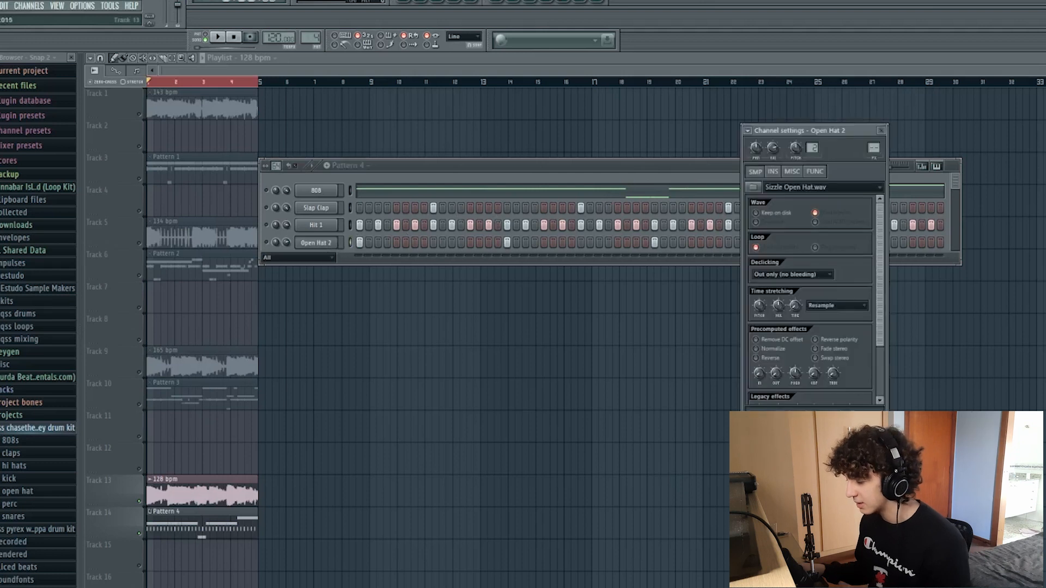
click(881, 130)
drag(551, 164, 538, 164)
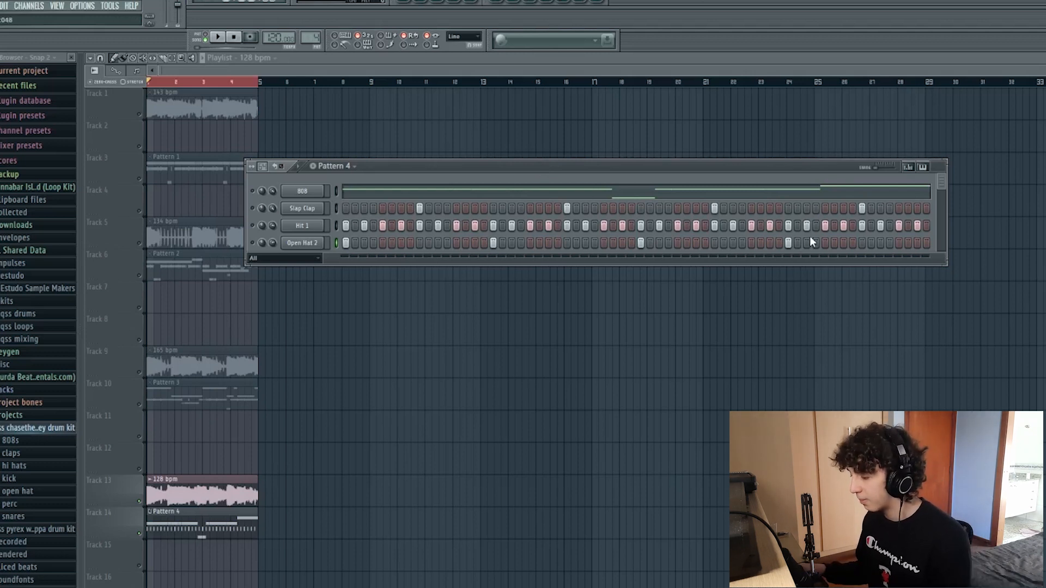
- Clear the Open Hat 2 hits from steps 1, 17, 33 and 49 and place hits on steps 5 and 21 instead
right_click(641, 243)
right_click(493, 243)
right_click(346, 243)
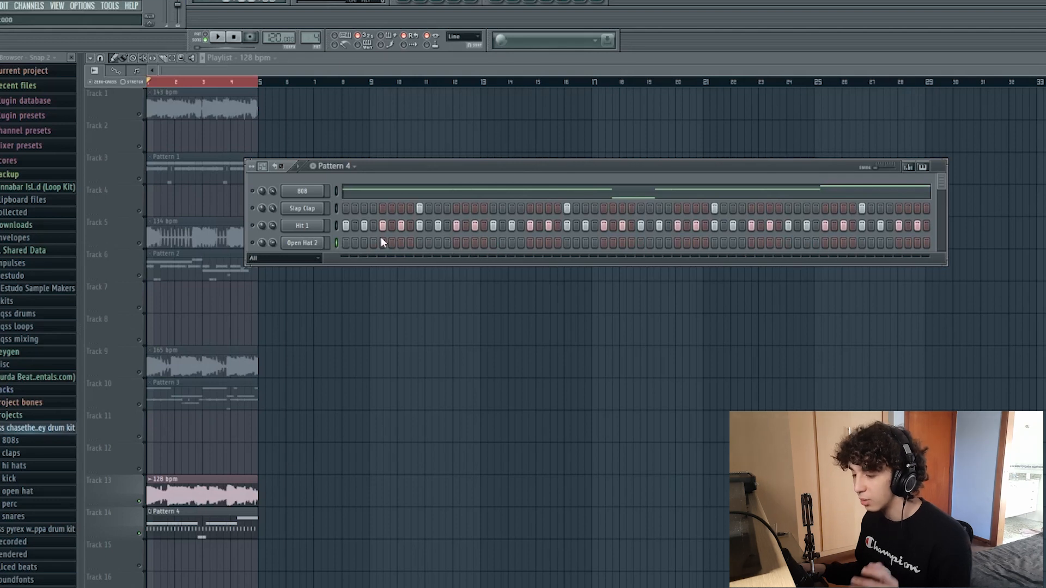
click(383, 243)
click(531, 243)
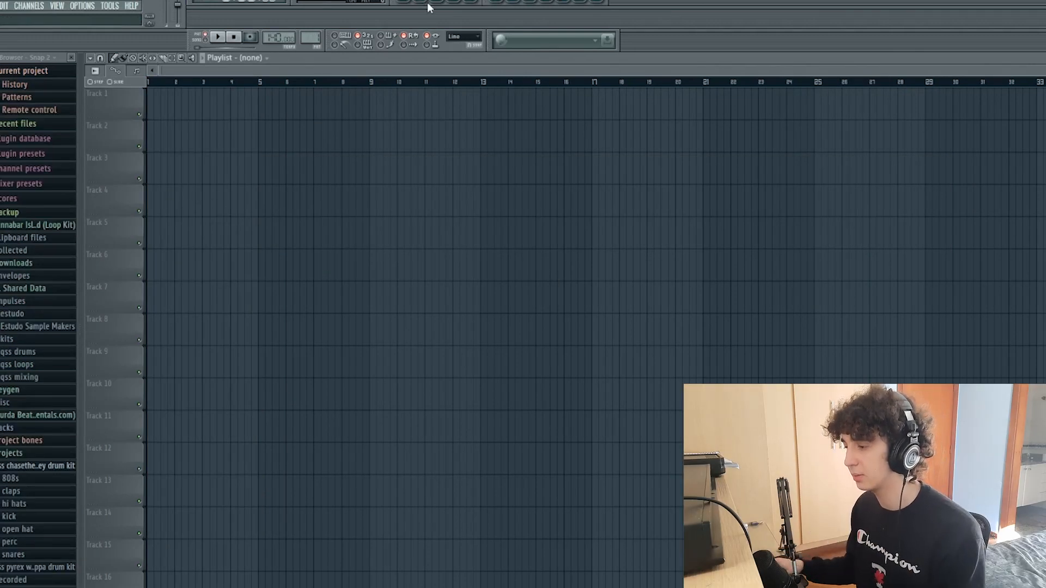
- Clear Sampler #20's hits from step 33 onward and enlarge the channel rack to show all channels
click(428, 3)
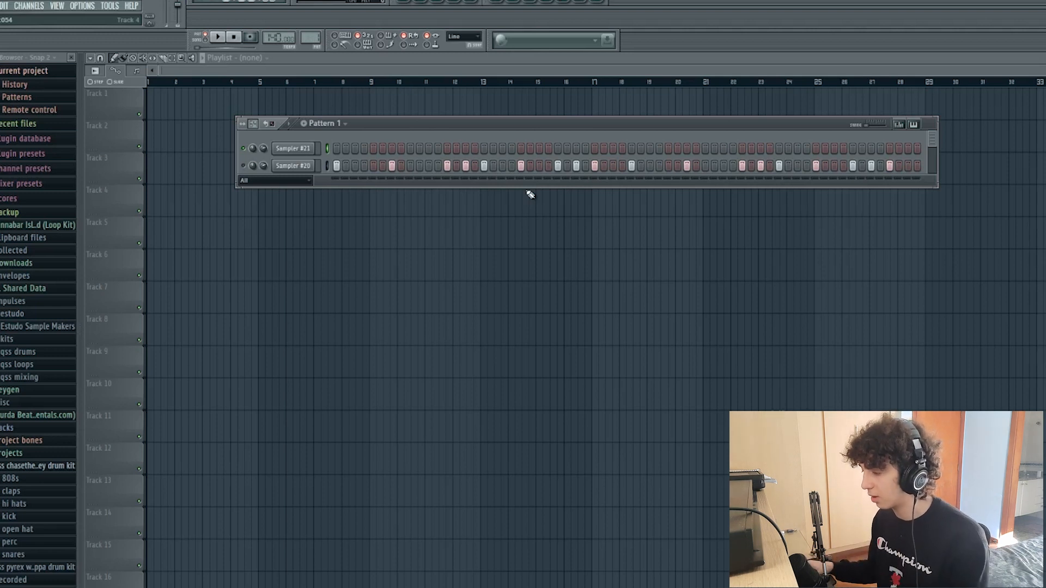
drag(631, 167, 918, 162)
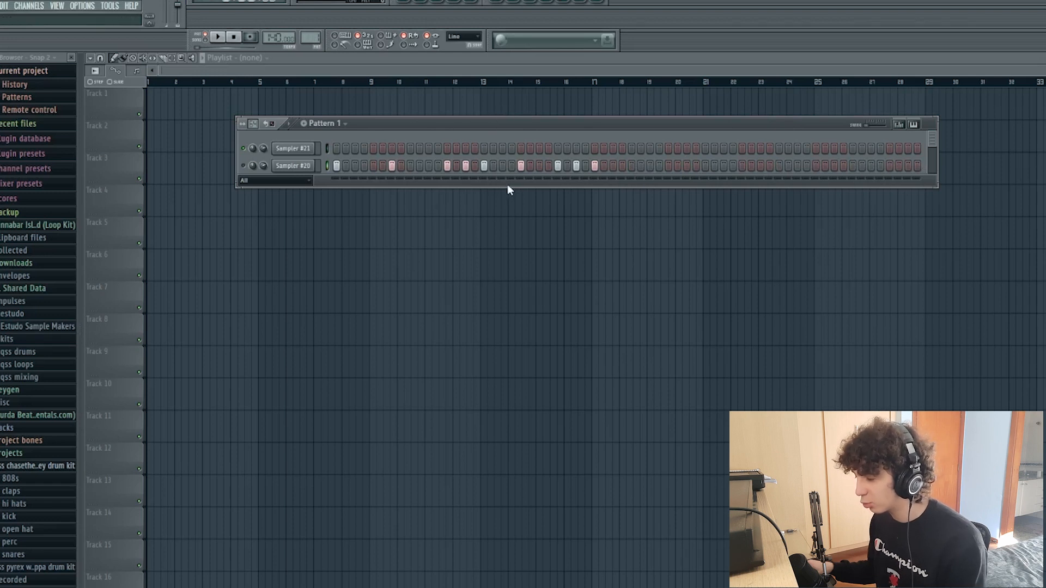
drag(502, 183, 525, 549)
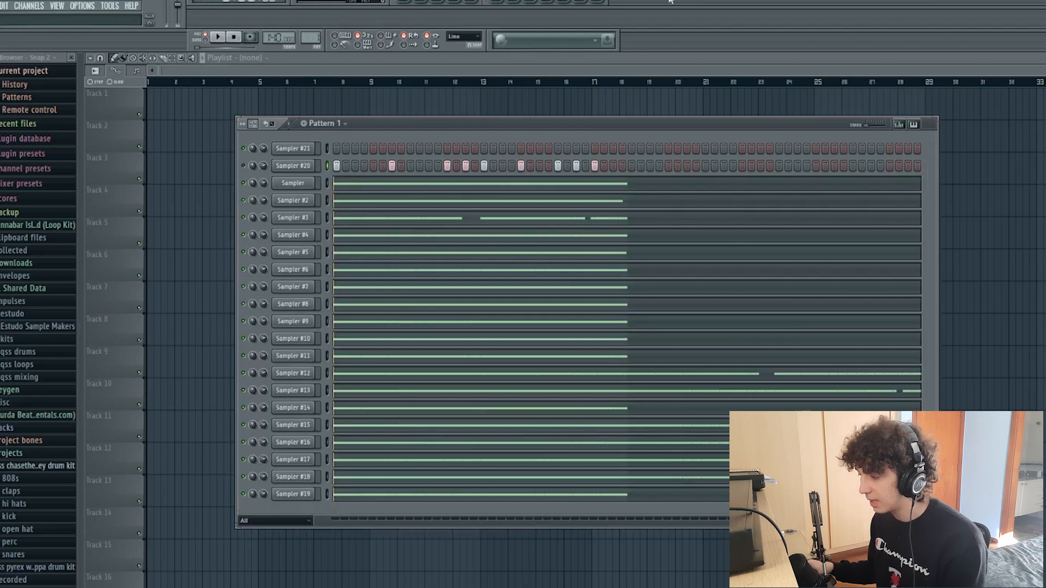
drag(594, 121, 571, 124)
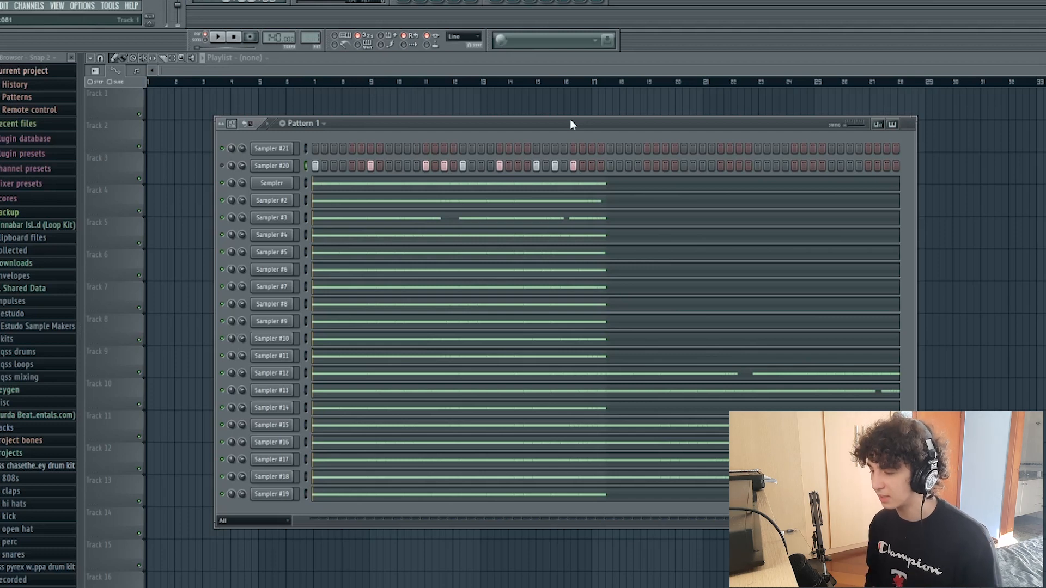
- Delete the second C#5 note in Sampler #20's piano roll
key(F7)
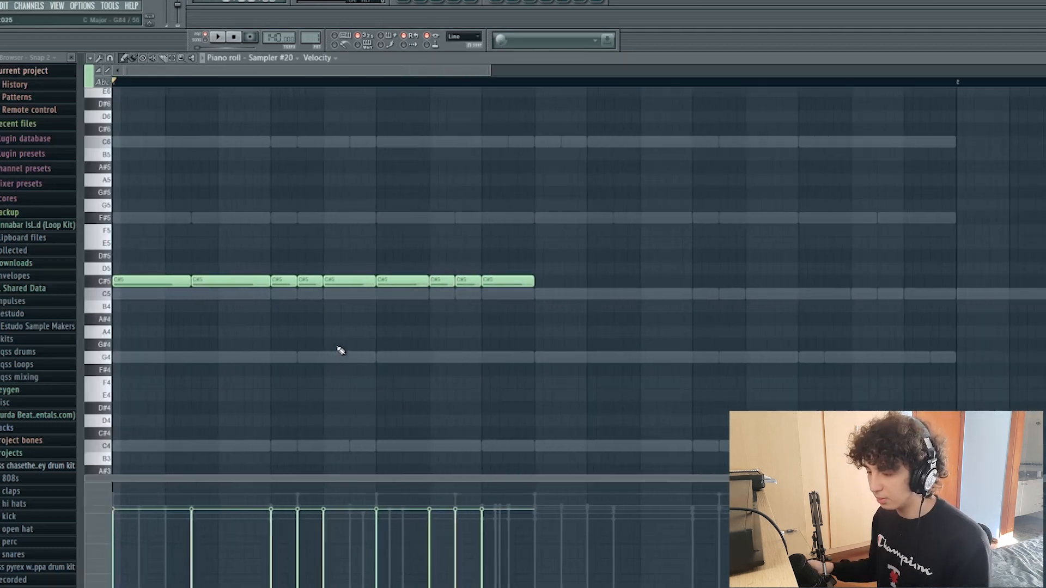
right_click(251, 280)
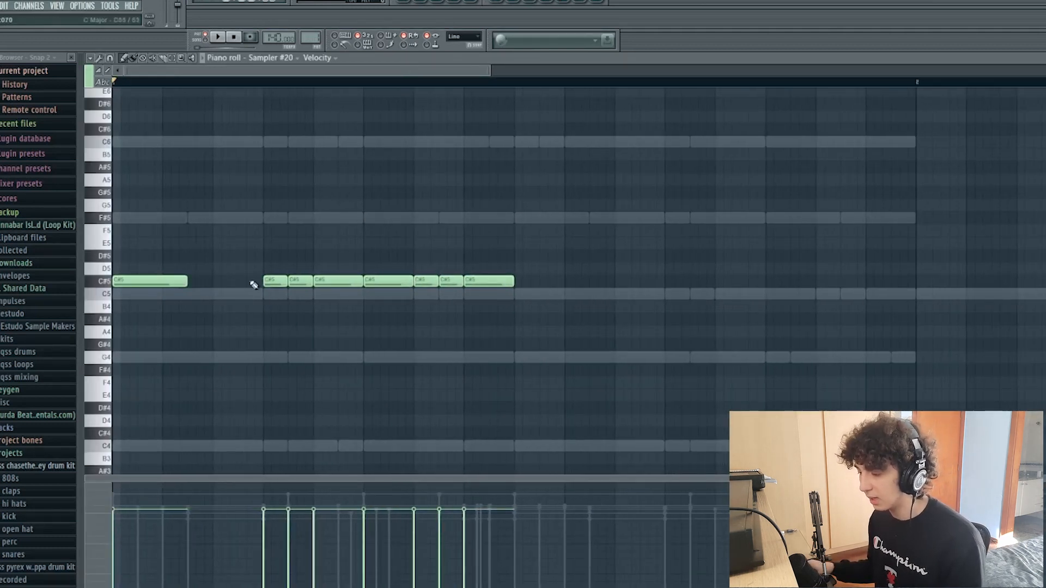
- Try deleting the sixth C#5 note in Sampler #20's piano roll, then undo both note deletions
right_click(390, 281)
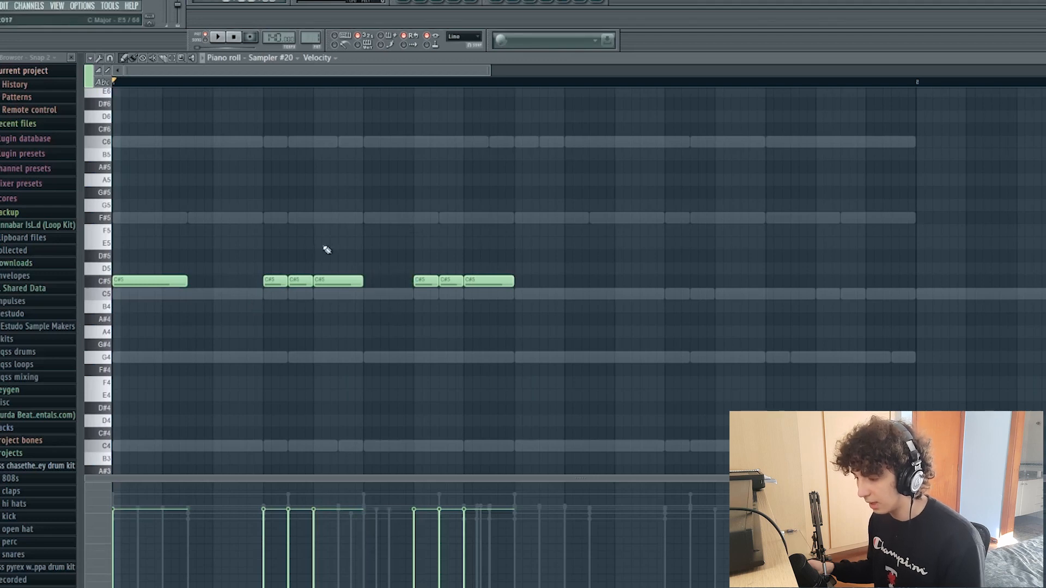
key(ctrl+z)
key(ctrl+alt+z)
- Move all of Sampler #20's C#5 notes up to G#5 and clear the note selection
key(ctrl+a)
drag(327, 284, 286, 193)
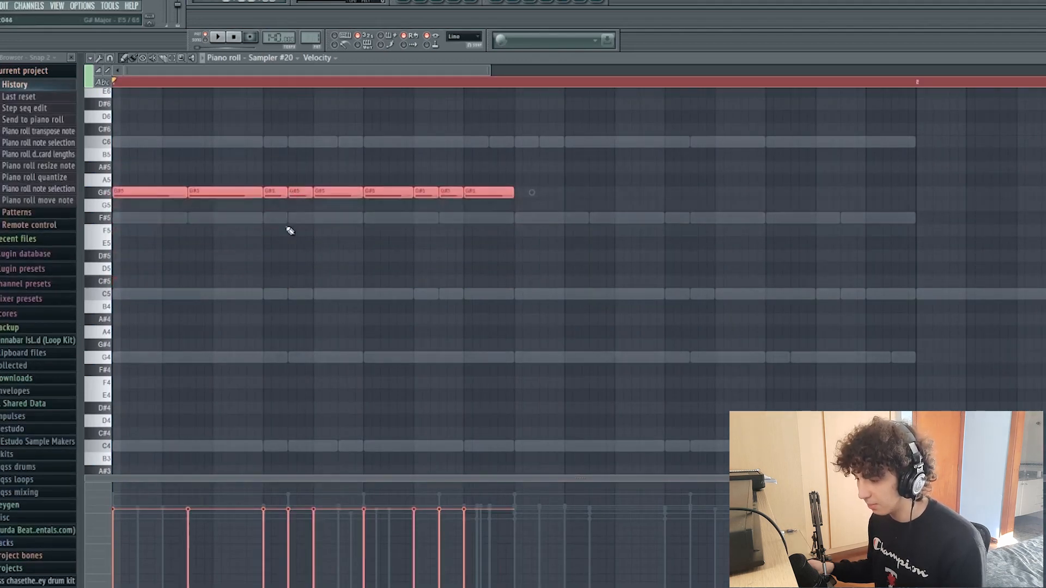
key(ctrl+d)
- Try deleting the fifth and last G#5 notes, and undo both deletions
right_click(349, 194)
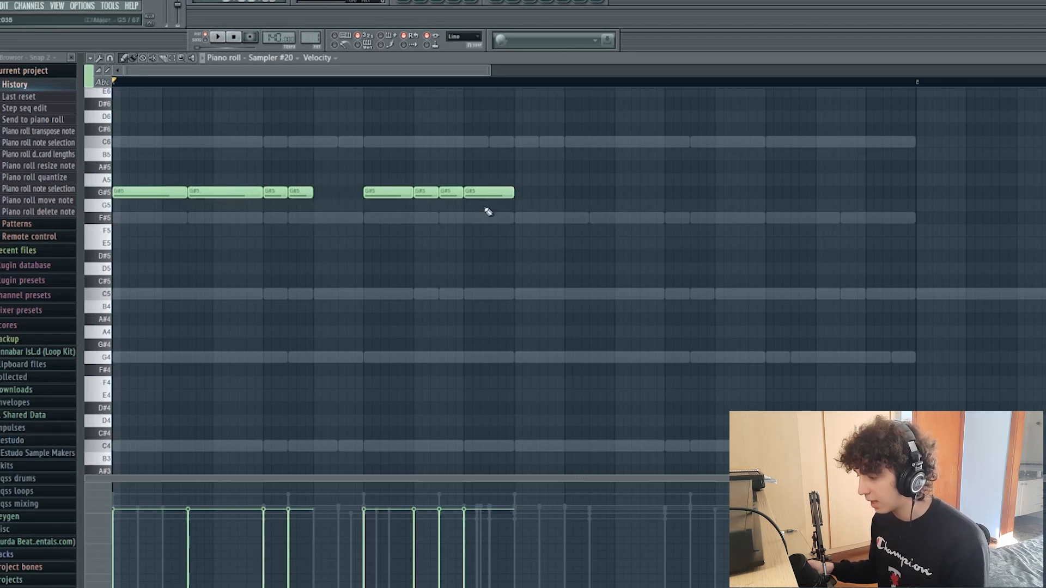
right_click(496, 192)
key(ctrl+z)
key(ctrl+z)
- Move the whole G#5 note row up to D6 and clear the note selection
key(ctrl+a)
drag(434, 192, 435, 114)
scroll(326, 156, up, 3)
key(ctrl+d)
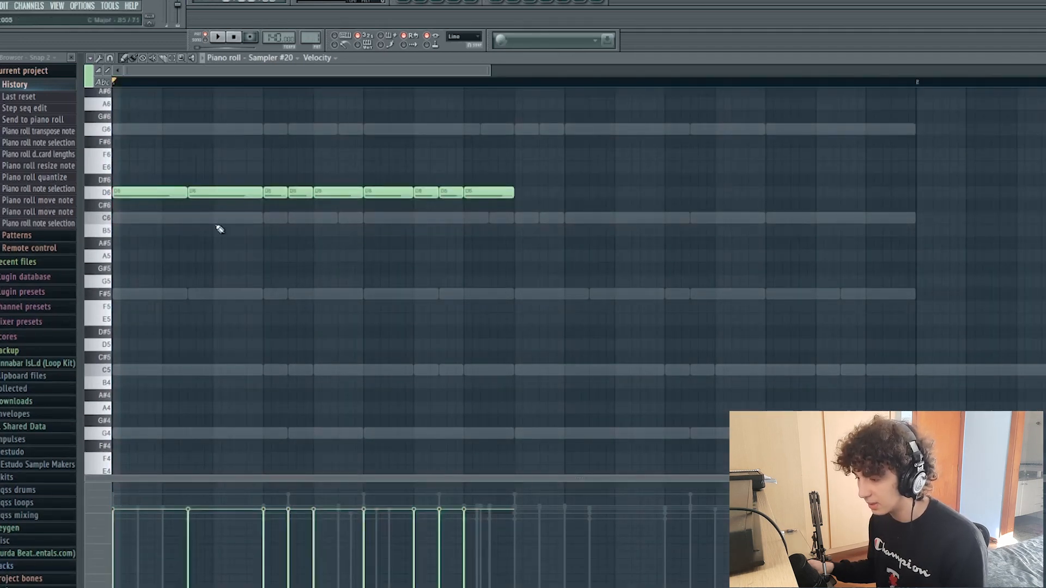
- Delete the second D6 note and the seventh D6 note
right_click(220, 192)
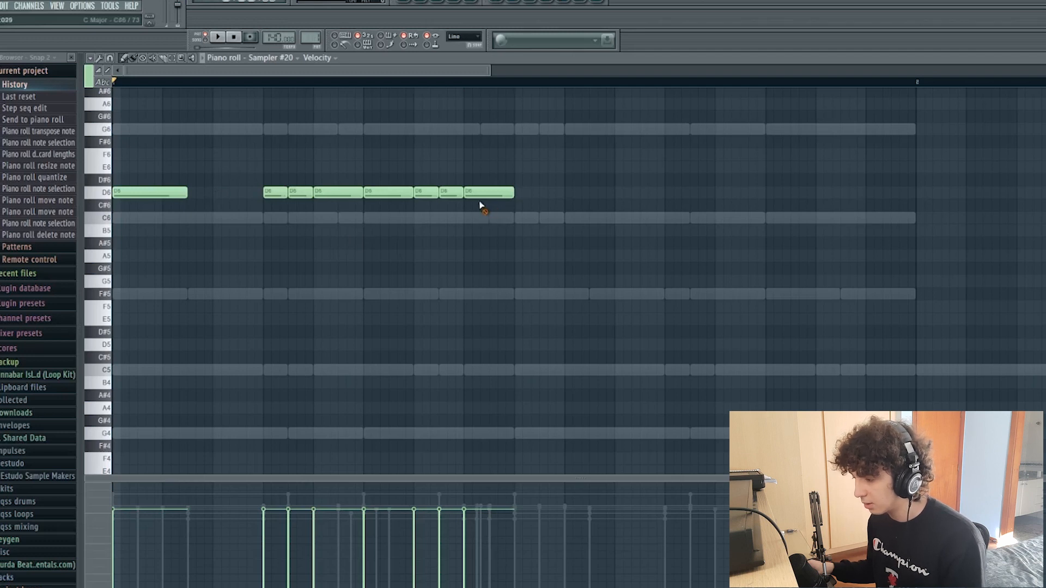
right_click(428, 193)
- Shift the fifth D6 note slightly later with Quick legato and place a separate D6 note after the remaining group
drag(335, 195, 361, 199)
ctrl+click(359, 197)
key(ctrl+l)
ctrl+click(498, 251)
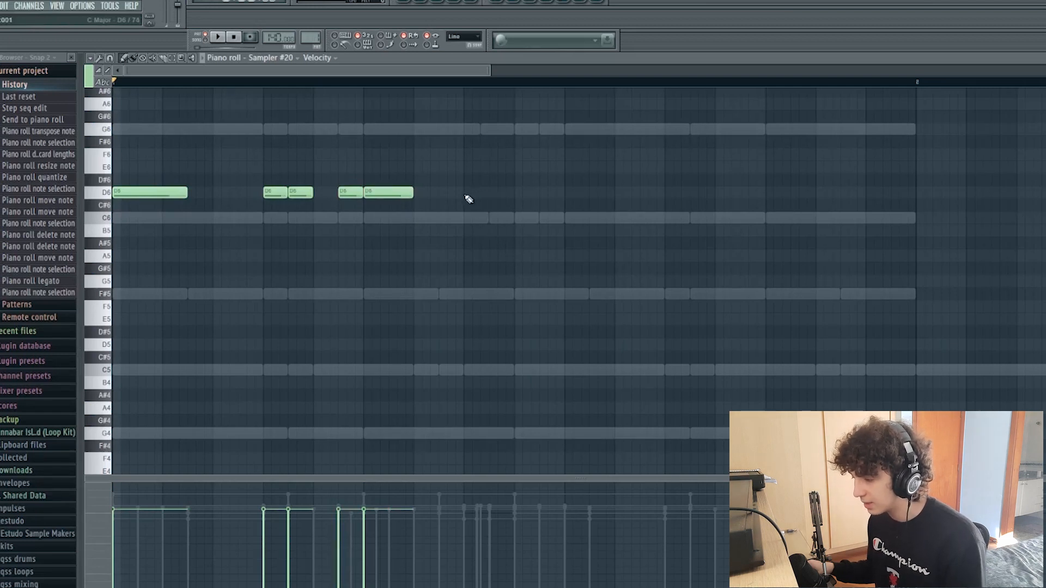
click(469, 193)
drag(482, 189, 504, 189)
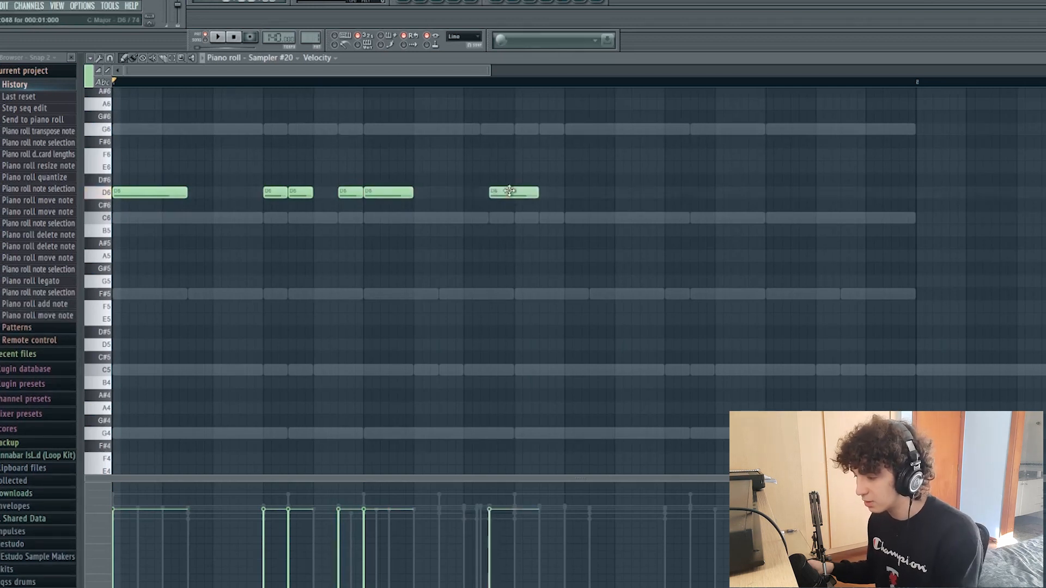
- Undo the added note, the legato, the note shift and the deletions in the D6 row
key(ctrl+a)
key(ctrl+alt+z)
key(ctrl+alt+z)
key(ctrl+alt+z)
key(ctrl+alt+z)
key(ctrl+alt+z)
key(ctrl+alt+z)
key(ctrl+alt+z)
key(ctrl+alt+z)
key(ctrl+alt+z)
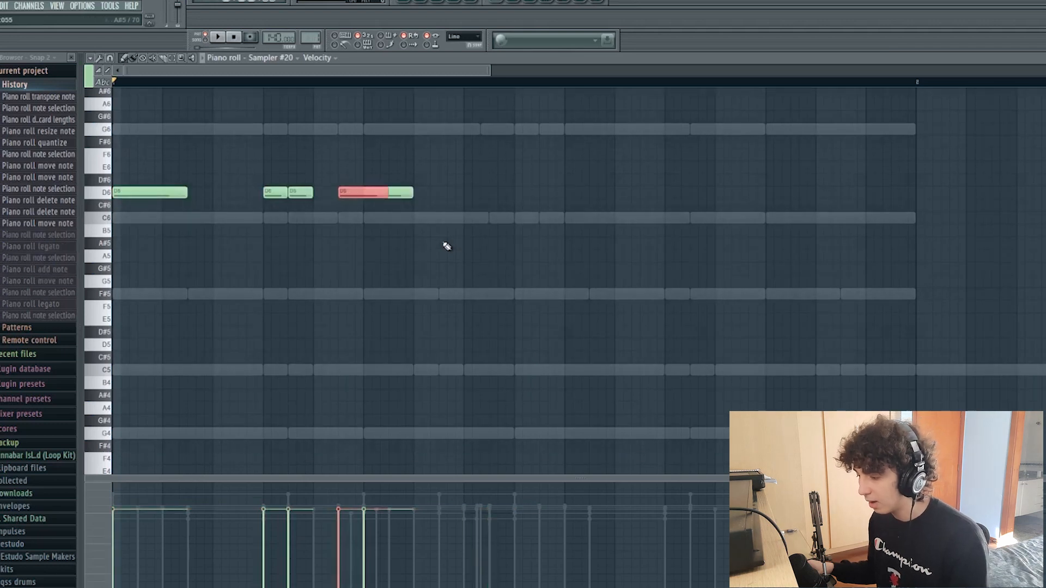
key(ctrl+alt+z)
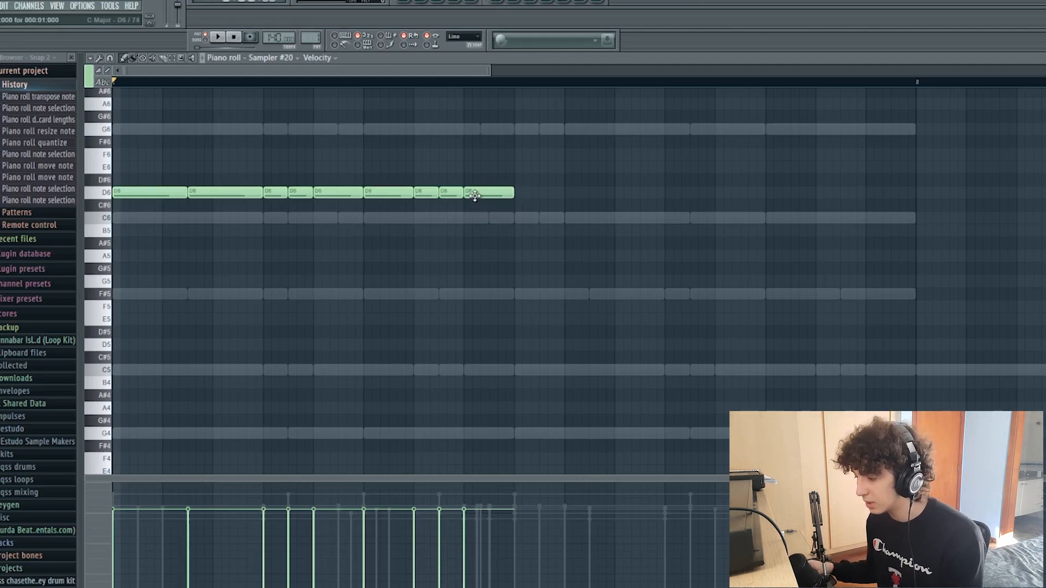
- Try shifting the last D6 note slightly later, and undo the move
drag(478, 198, 496, 190)
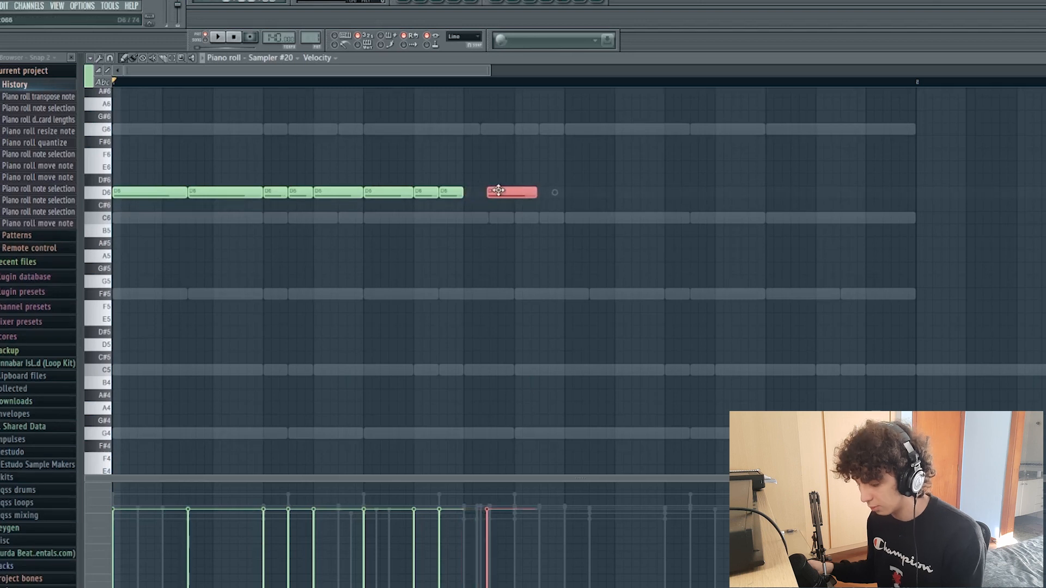
key(ctrl+z)
ctrl+click(480, 223)
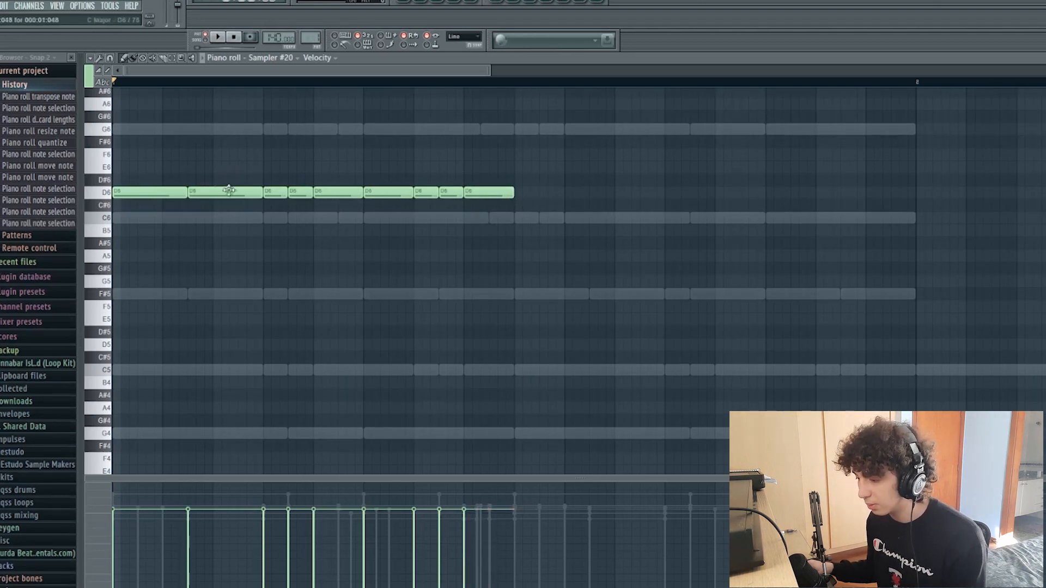
- Try shifting the fourth and fifth D6 notes later and quantizing them, and undo these changes
mouse_move(320, 193)
mouse_down()
mouse_move(370, 195)
mouse_move(299, 192)
mouse_move(322, 192)
mouse_up()
ctrl+click(345, 189)
key(alt+q)
key(Return)
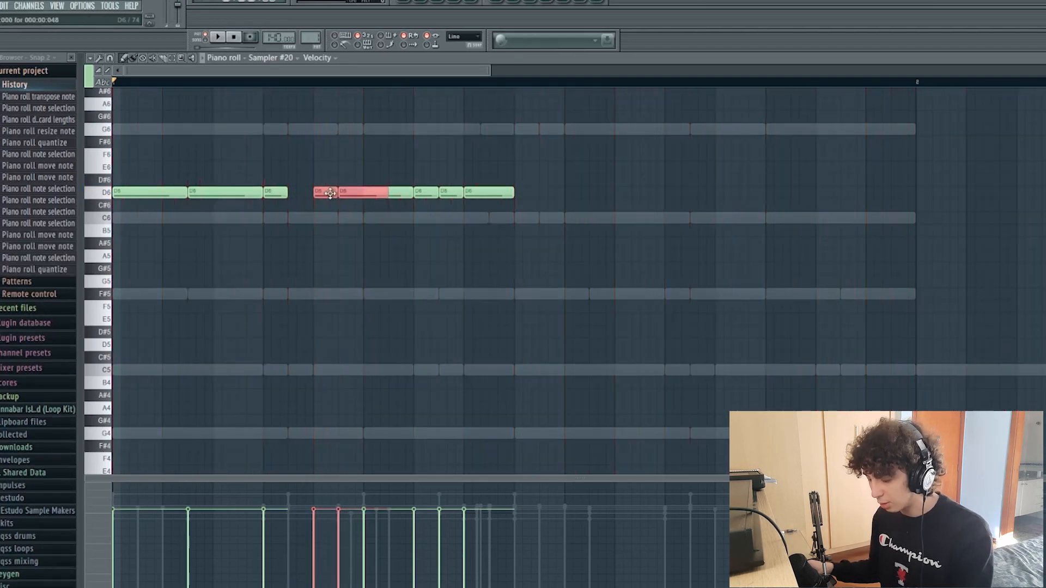
key(ctrl+alt+z)
key(ctrl+alt+z)
key(ctrl+alt+z)
key(ctrl+alt+z)
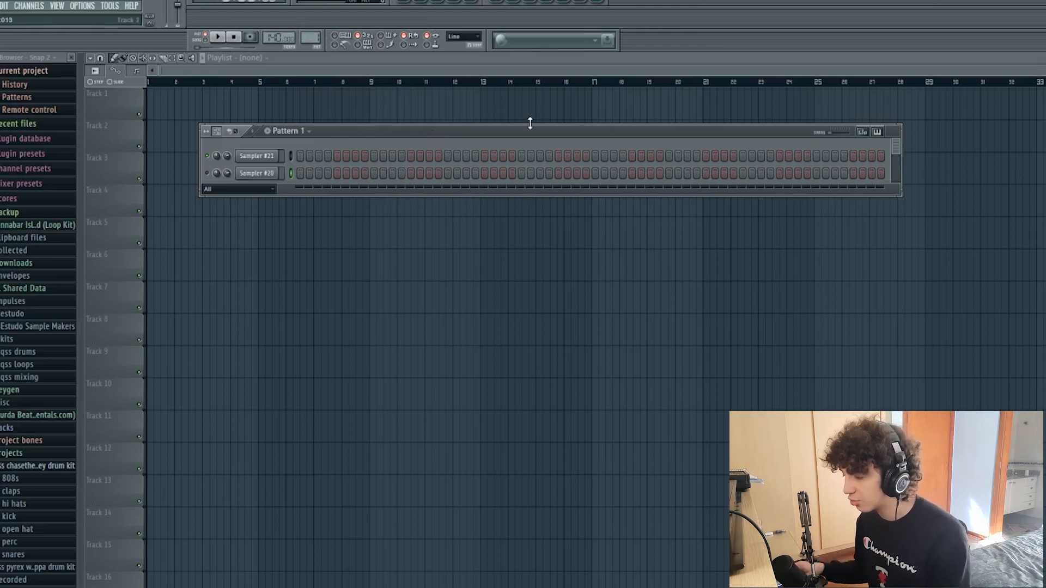
- Place three-hit groups in Pattern 1: Sampler #21 on steps 29–31, Sampler #20 on 25–27 and Sampler on 21–23
click(558, 156)
click(567, 156)
click(576, 156)
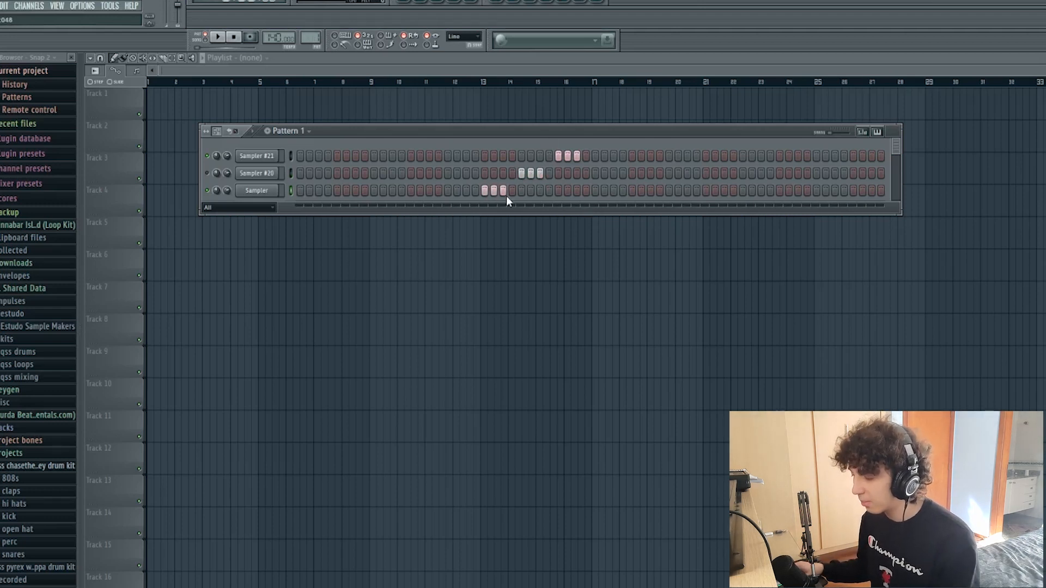
drag(623, 136, 622, 137)
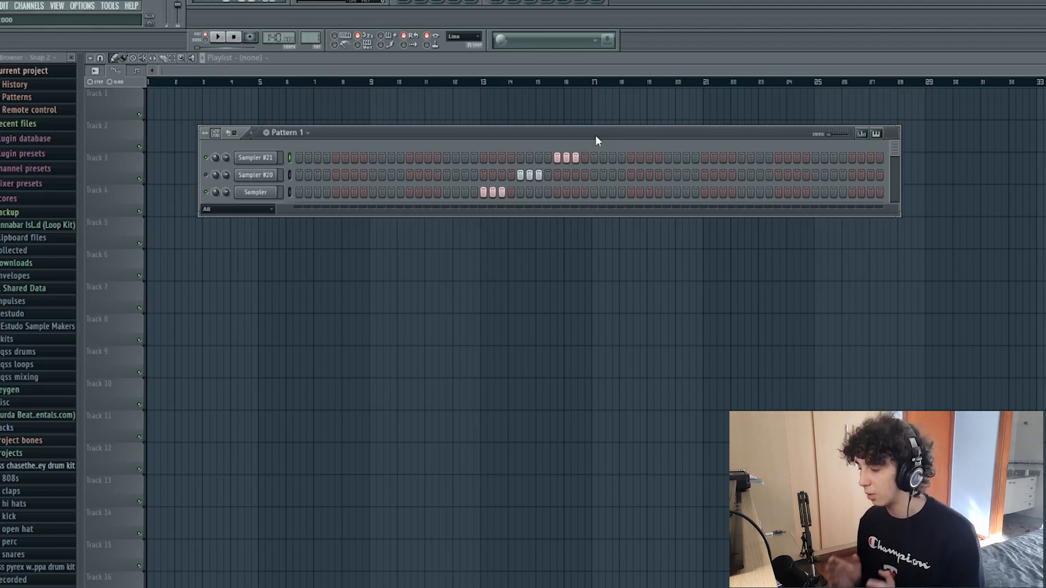
- Clear the three-hit groups from Pattern 1 and place Sampler #21 hits on steps 1, 3, 5 and 7
drag(523, 216, 523, 196)
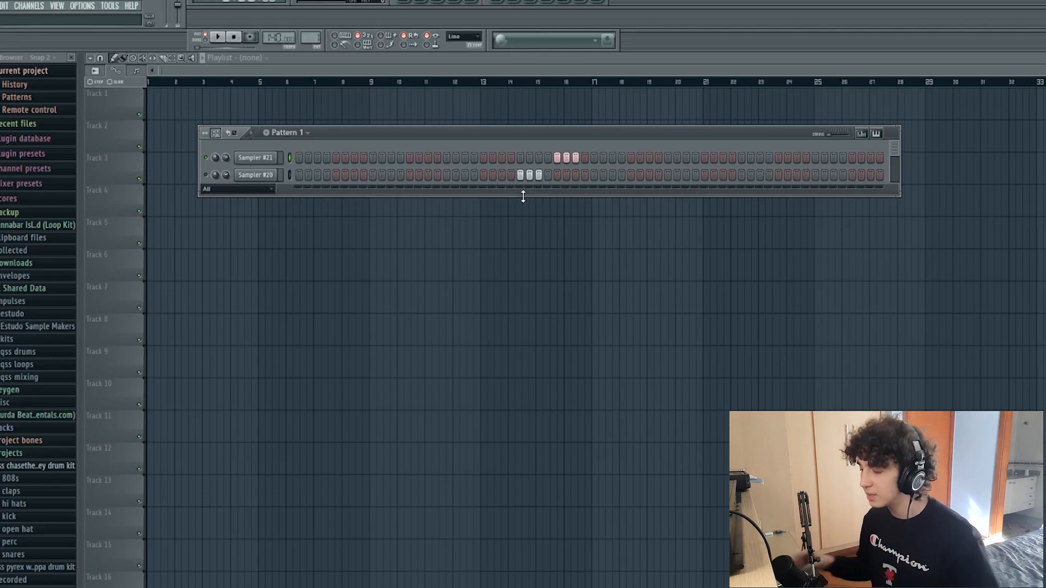
right_click(566, 160)
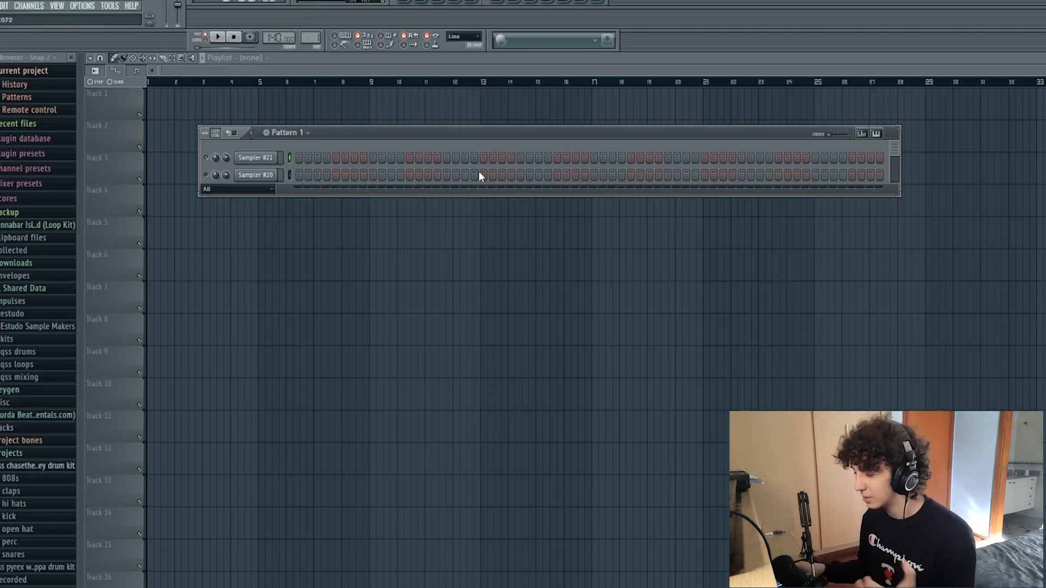
click(336, 158)
click(355, 158)
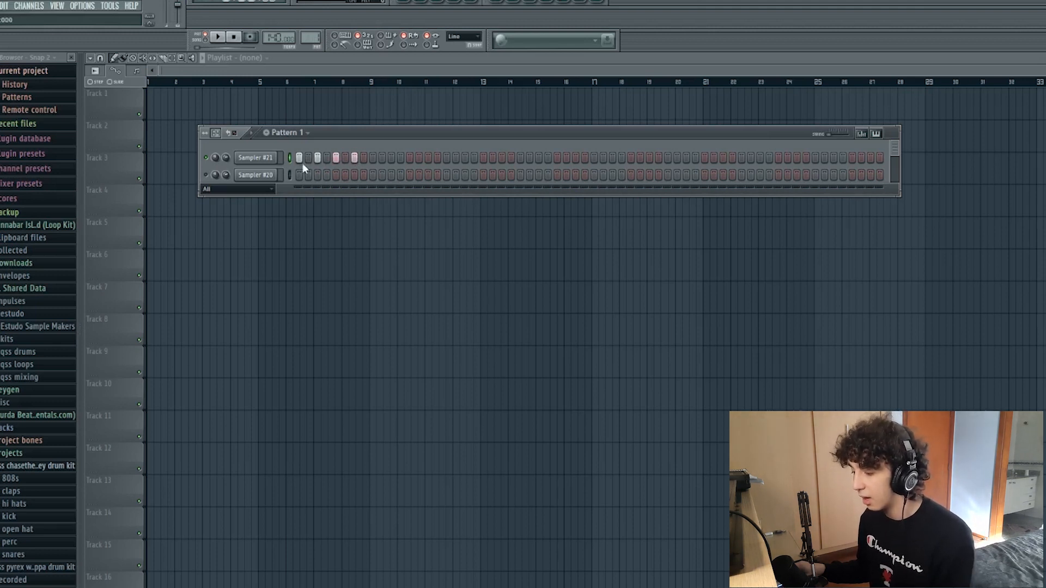
- Place Sampler #20 hits on steps 17, 19, 21 and 23, and Sampler #21 hits on steps 29, 31, 33 and 35
click(483, 175)
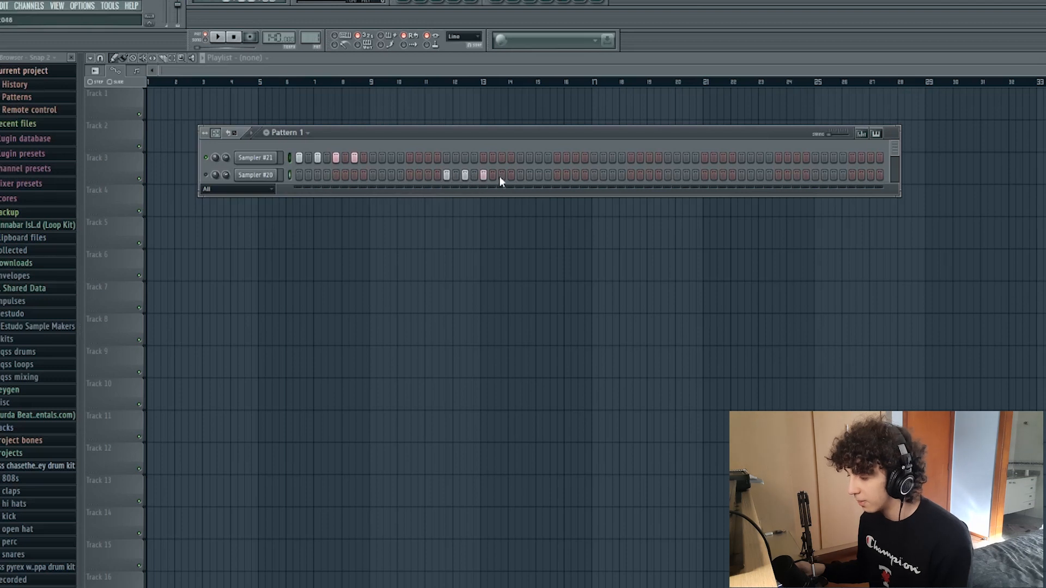
click(502, 174)
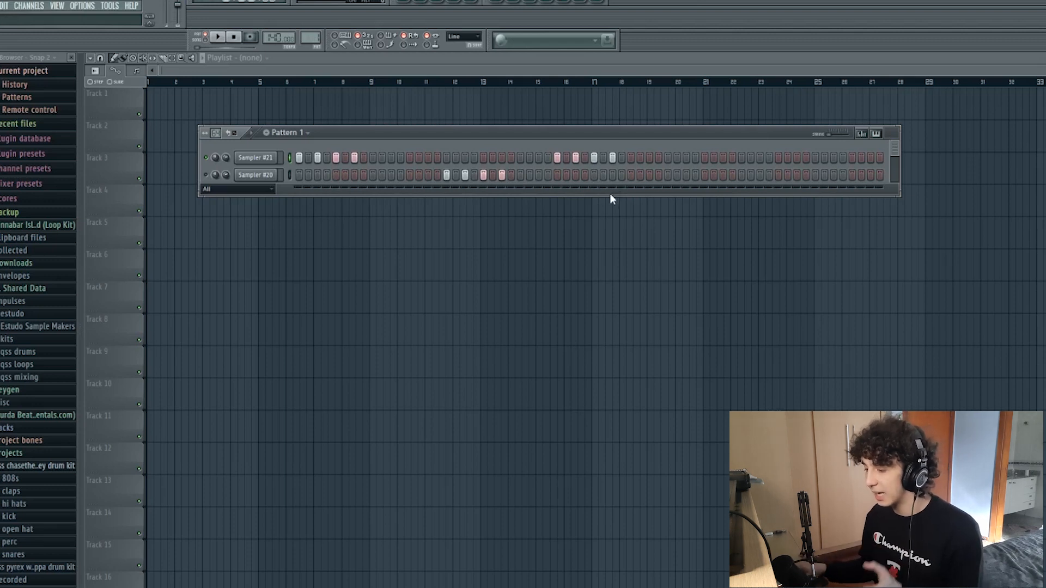
- Enlarge the channel rack to show the Sampler channel and place its hits on steps 9, 25, 41 and 57
drag(598, 197, 584, 217)
click(483, 192)
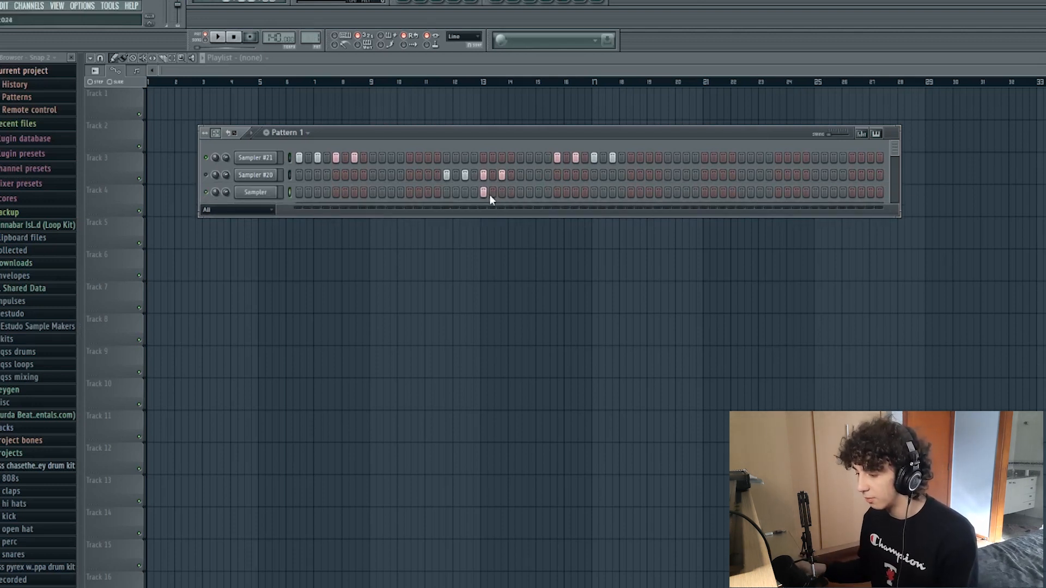
click(520, 193)
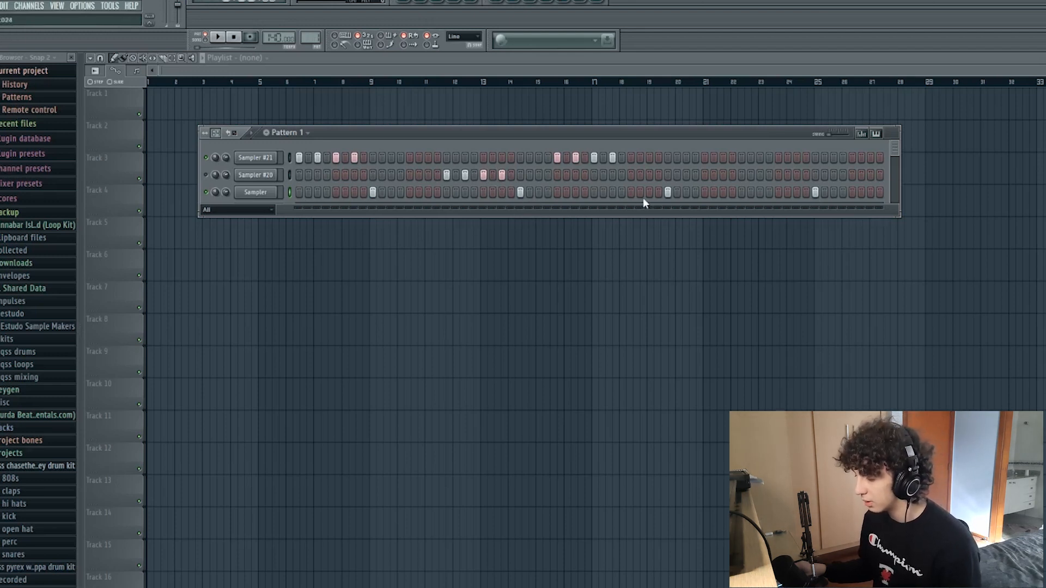
drag(630, 217, 629, 215)
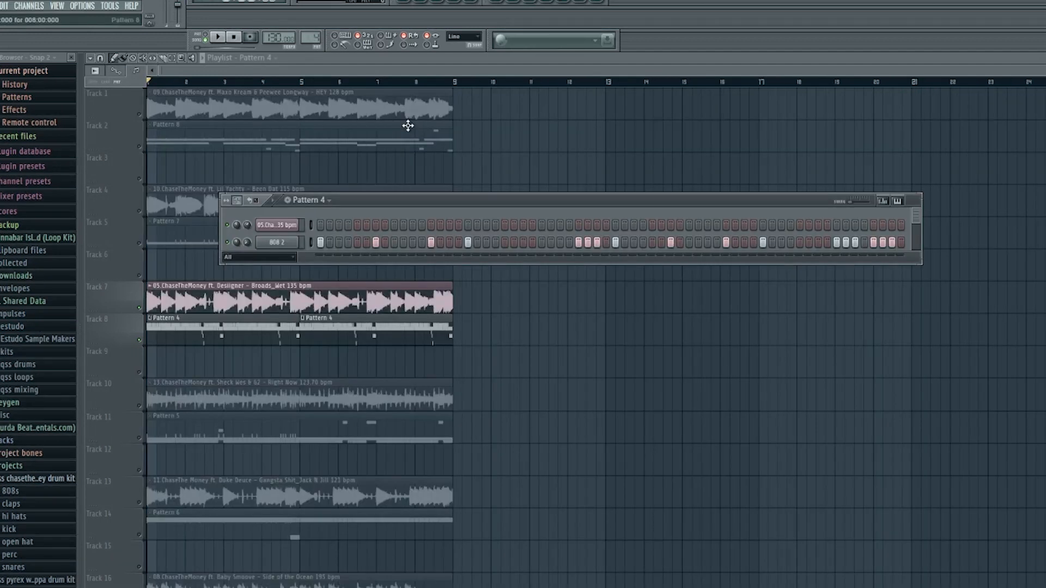
- Play back the 135 bpm Broads_Wet loop with Pattern 4, and replay its ending to hear the closing 808 hits
key(space)
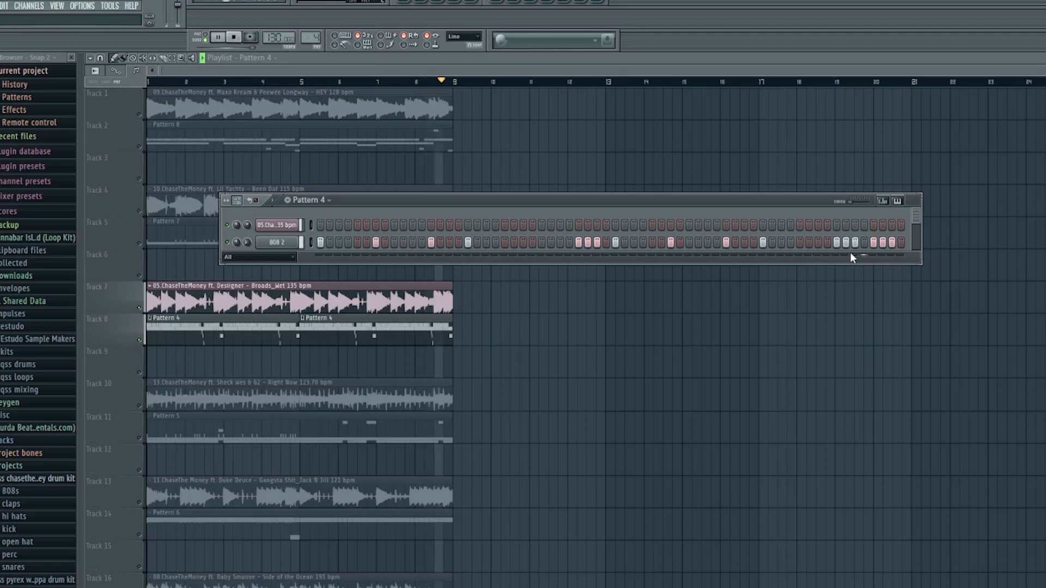
key(space)
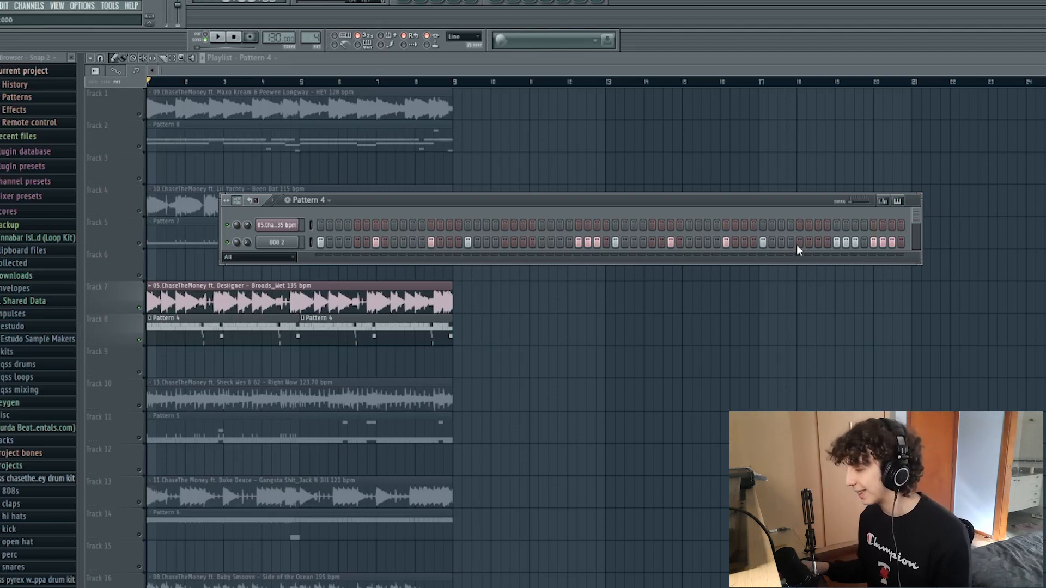
click(408, 82)
key(space)
key(F6)
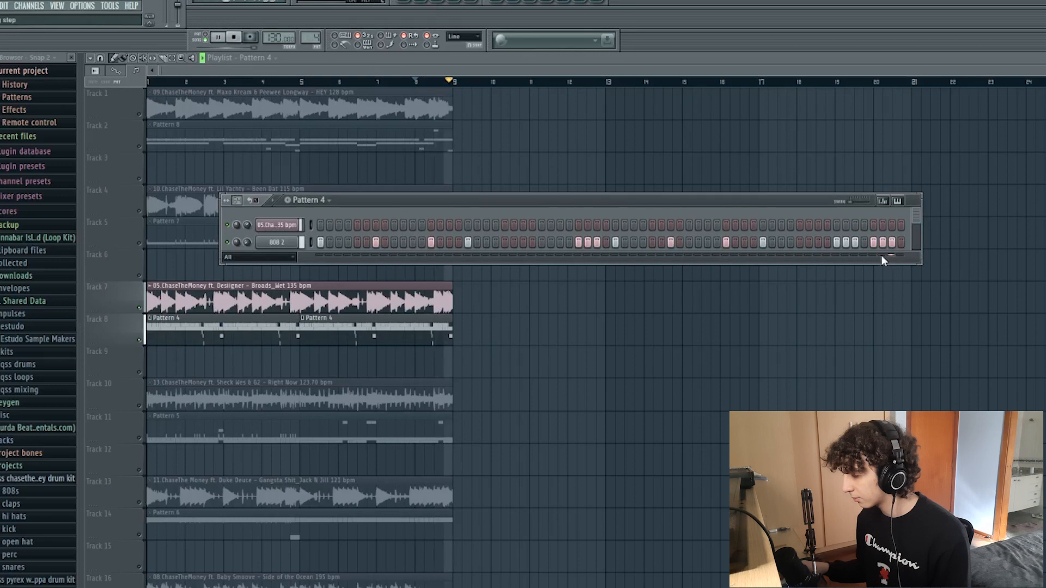
key(space)
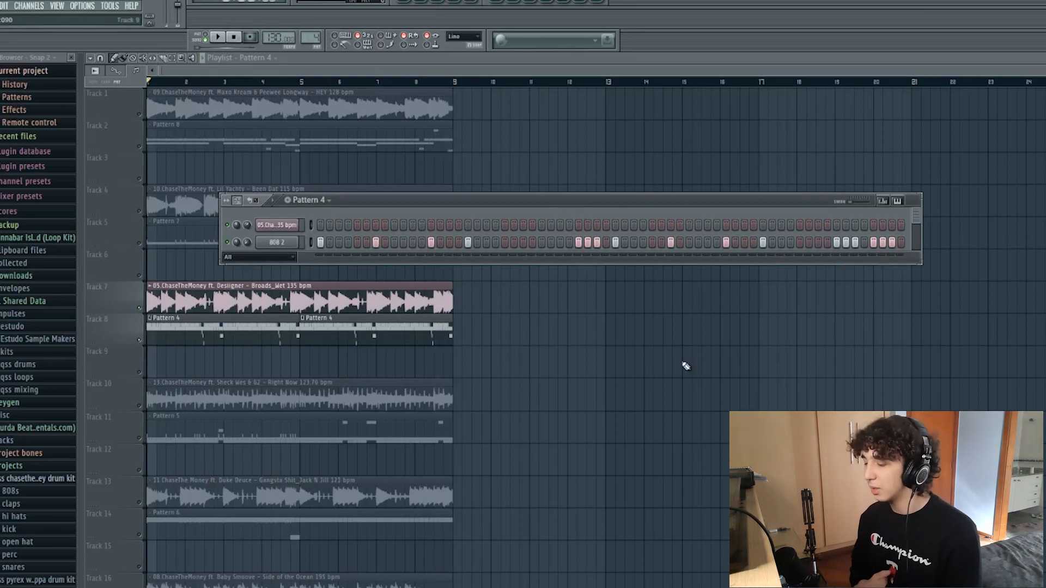
- Switch to Pattern 5 and play it back with the Right Now loop
key(KP_Add)
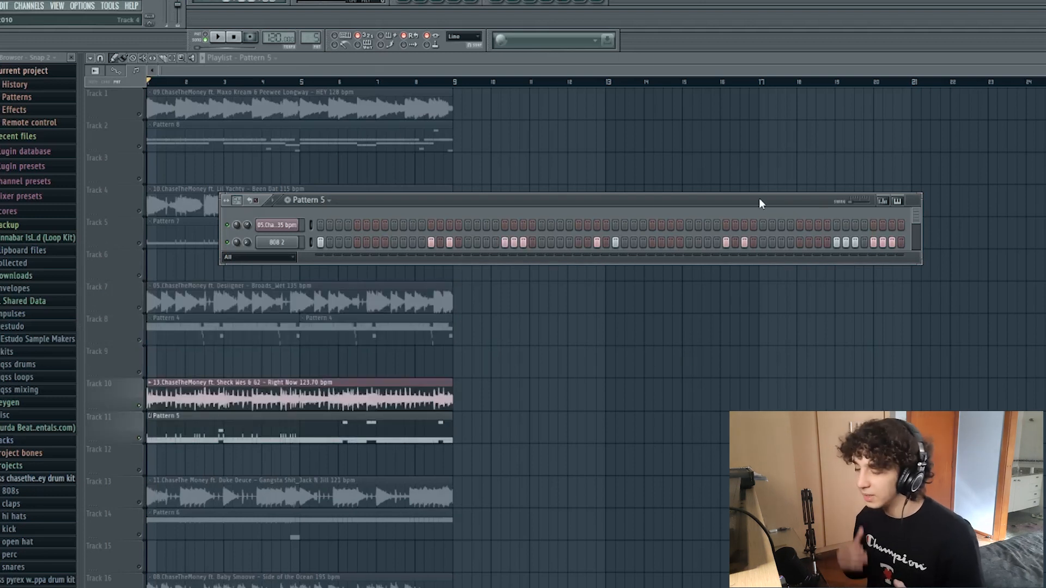
key(space)
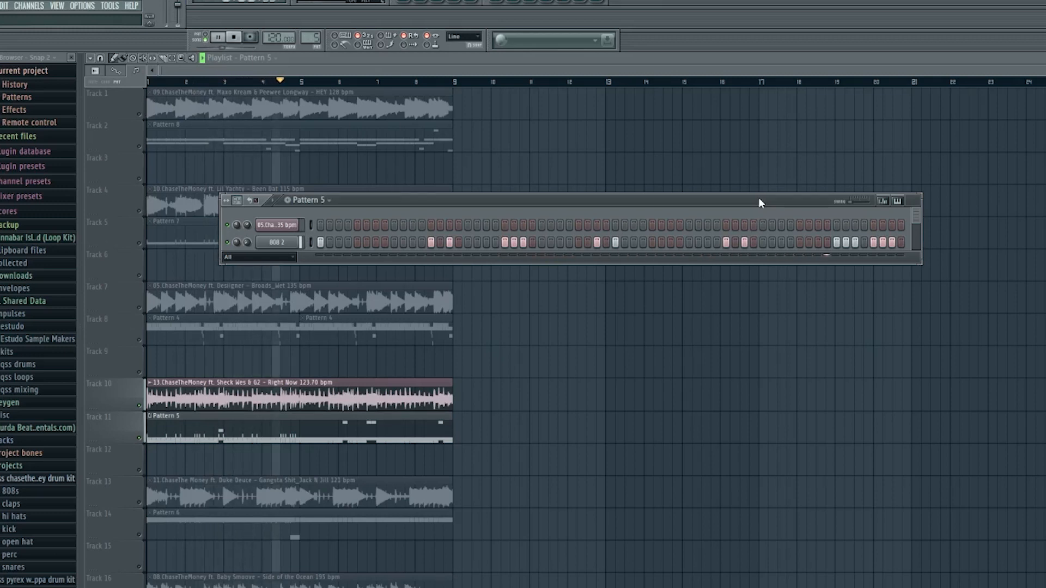
key(space)
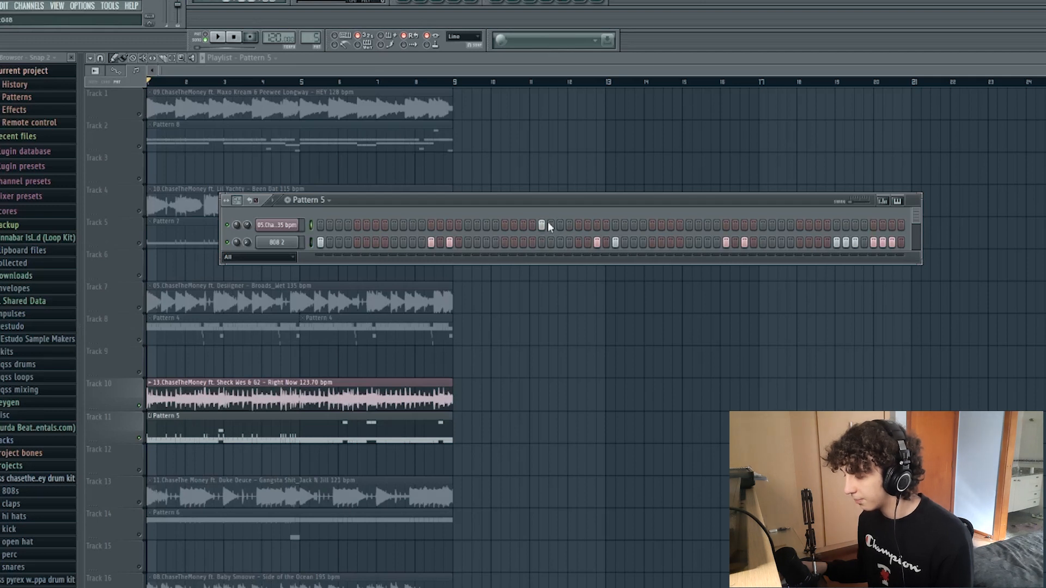
- Place hits on steps 29, 30 and 31 of the 135 bpm loop channel in Pattern 5
click(579, 225)
click(588, 225)
click(597, 225)
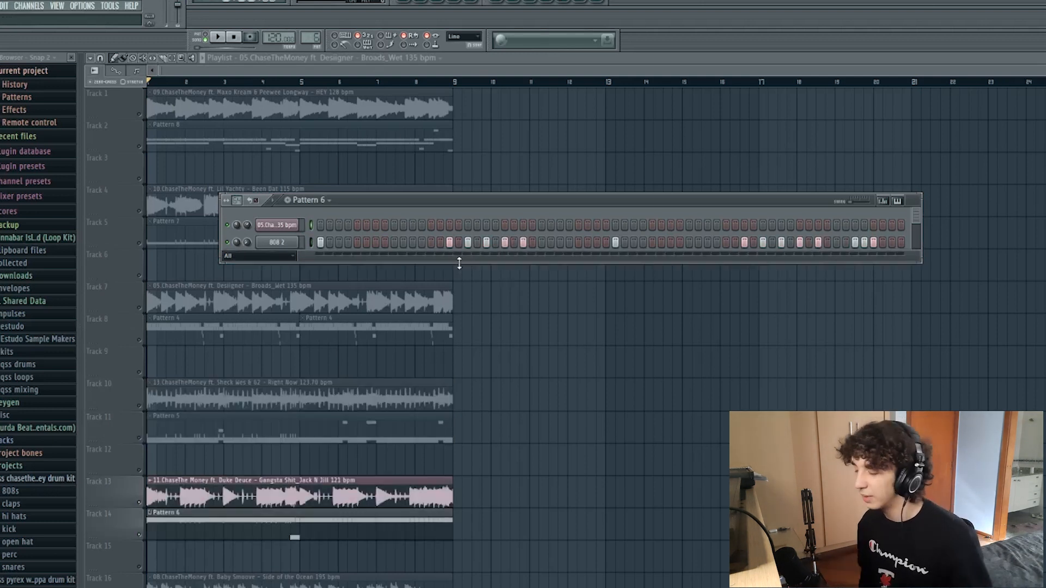
- Play back the 121 bpm Duke Deuce loop with Pattern 6
key(space)
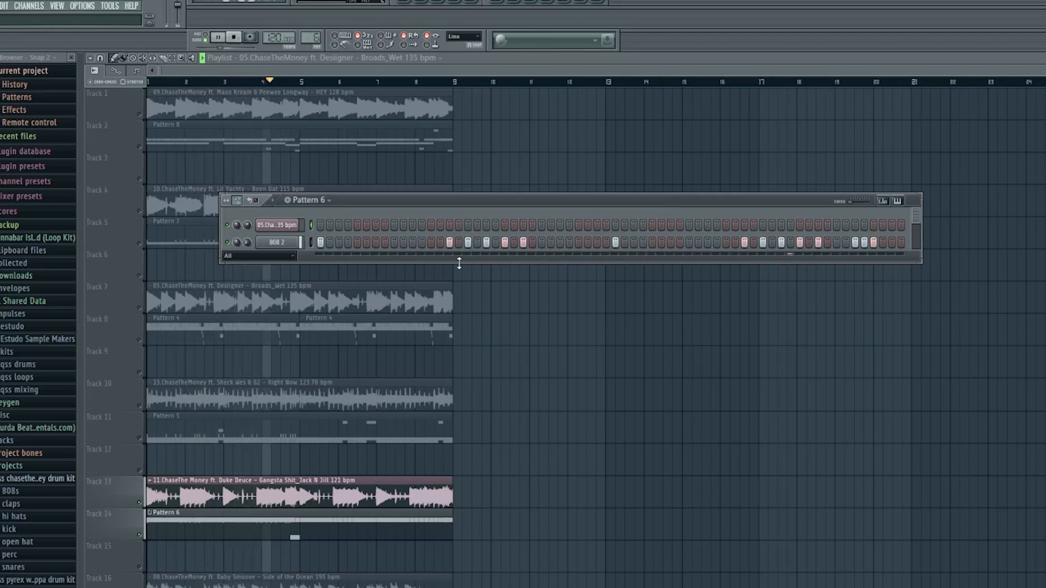
key(space)
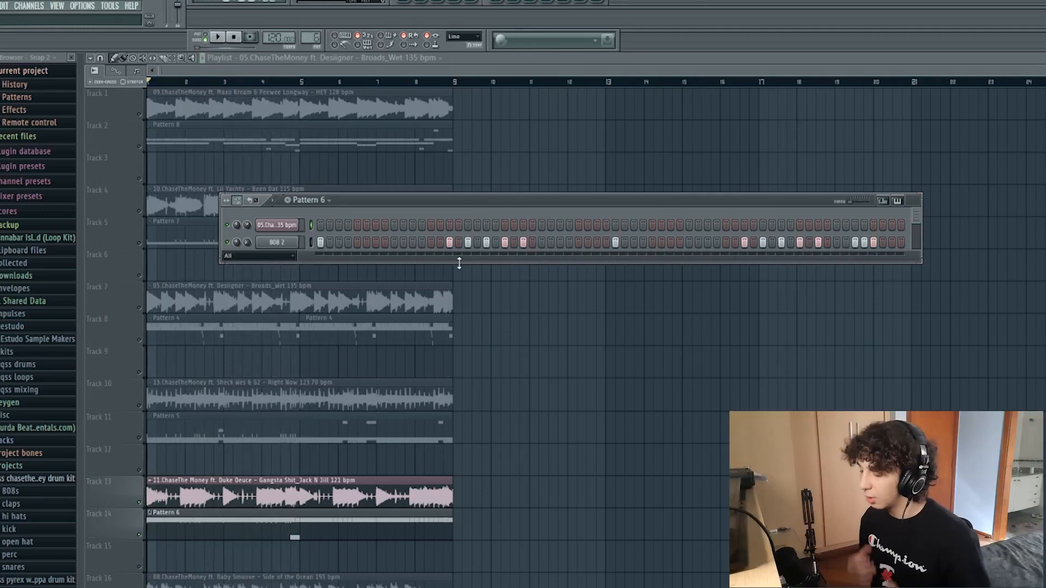
- Clear the 808 2 hits on steps 59, 60 and 61 of Pattern 6 and put them back
right_click(854, 243)
right_click(864, 242)
right_click(873, 242)
drag(874, 243, 856, 245)
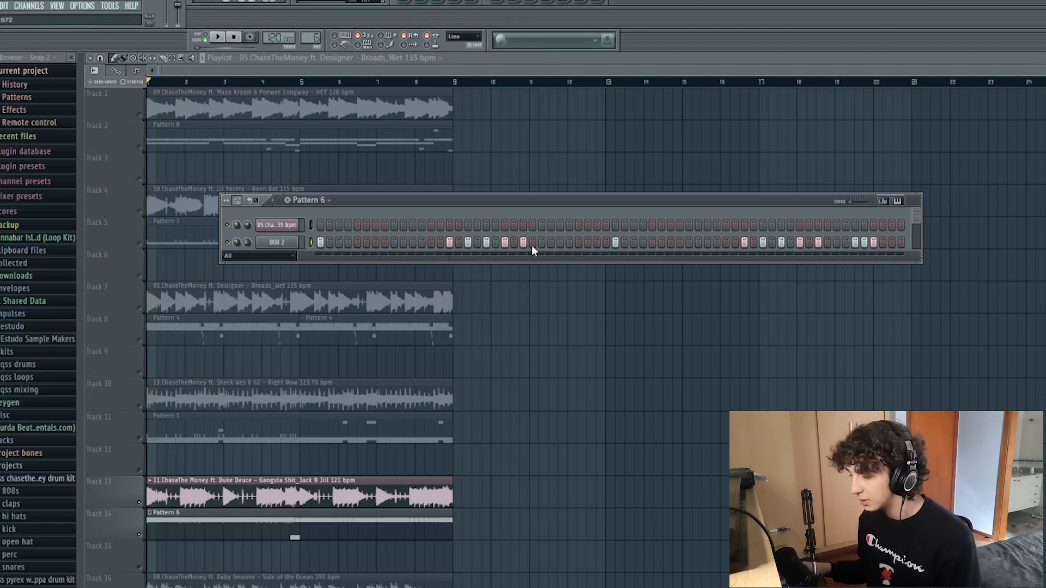
- Enlarge the channel rack to show the 128 bpm loop channel and place hits on its steps 9 and 25 in Pattern 6
drag(500, 261, 477, 282)
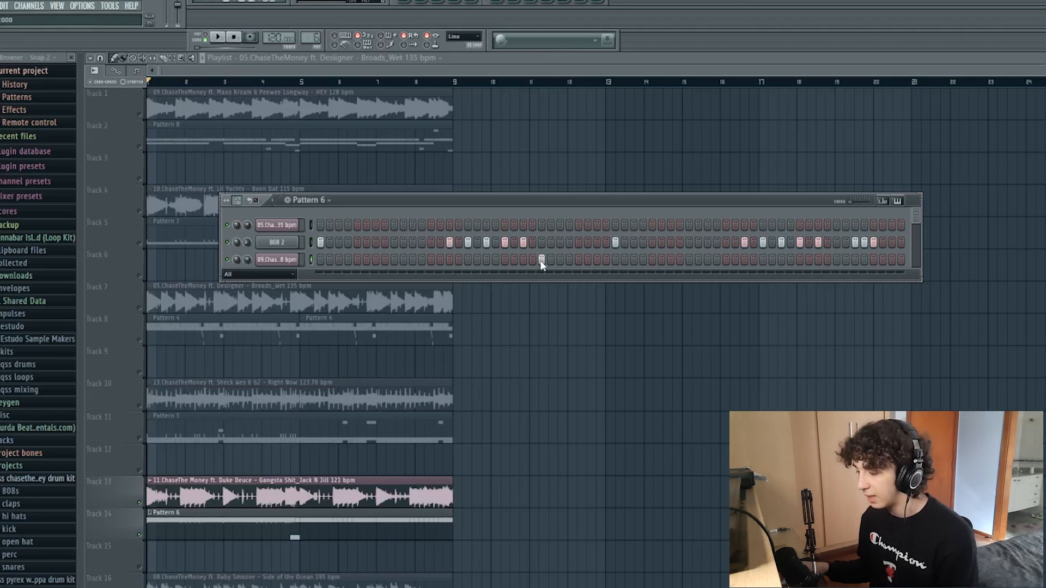
click(394, 259)
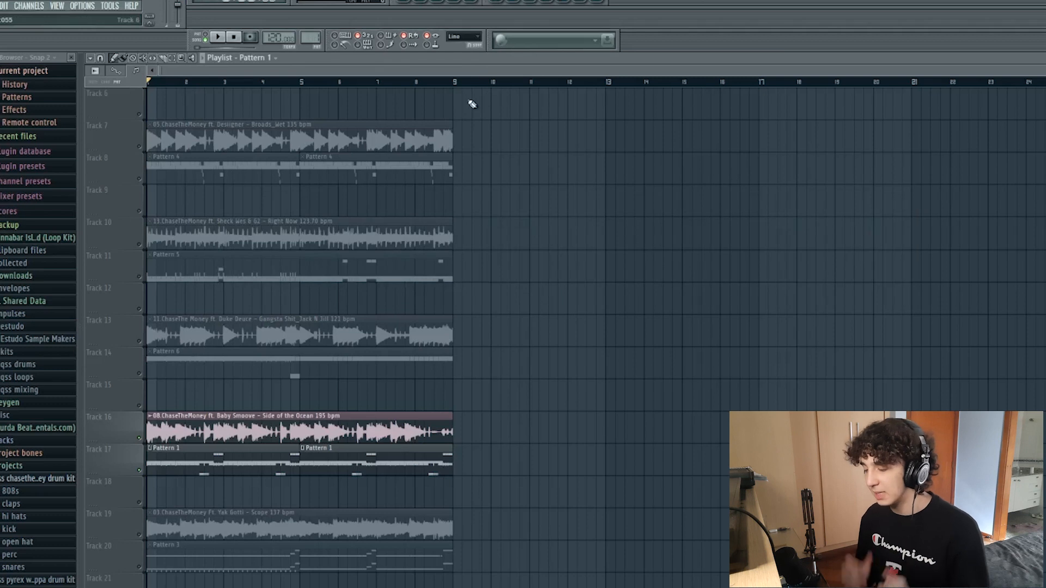
- Show the channel rack for Pattern 1 and play it back with the 195 bpm Side of the Ocean loop
key(F6)
key(space)
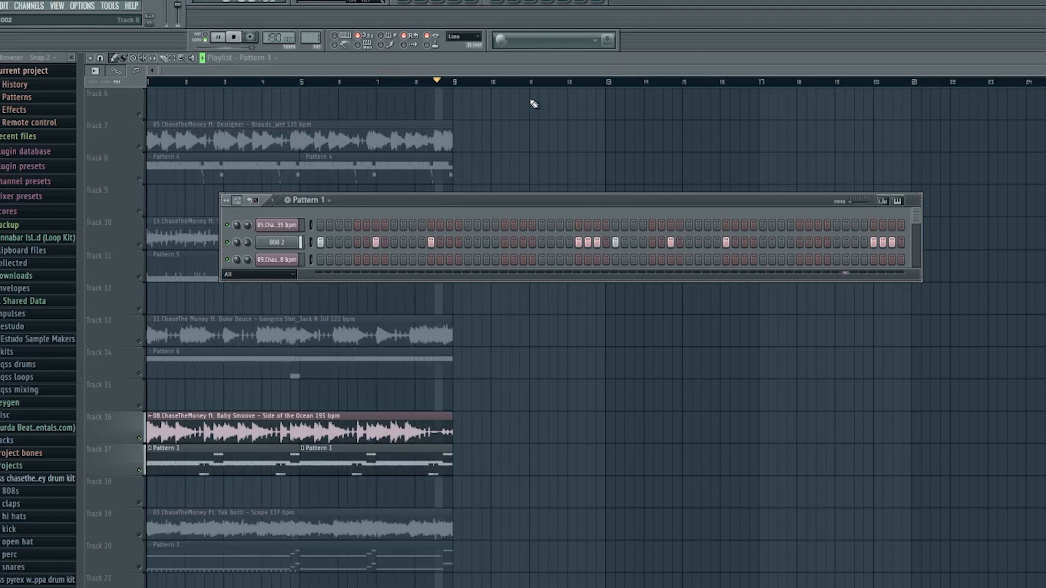
key(space)
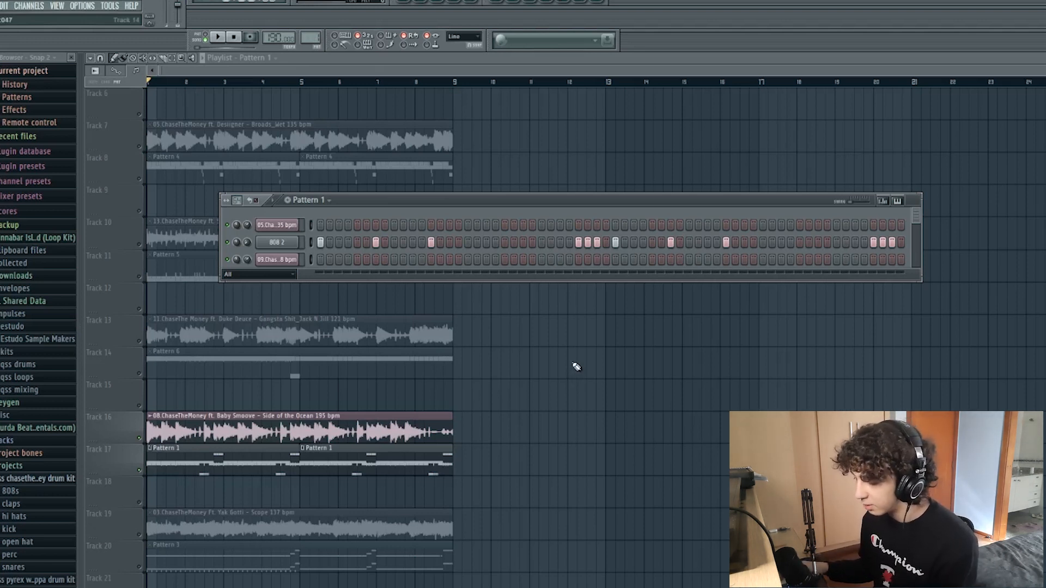
drag(621, 205, 619, 218)
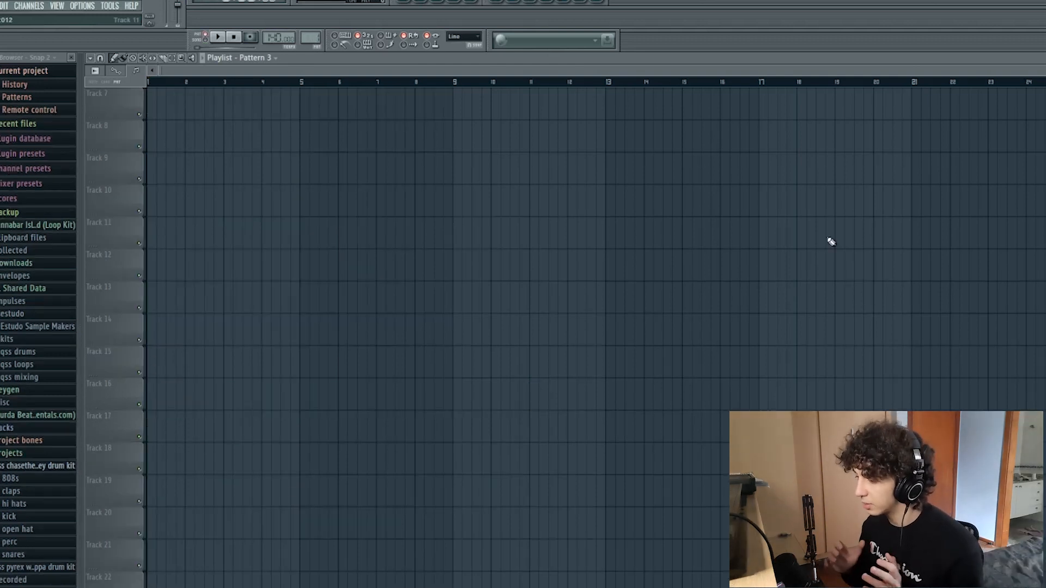
- Open the Sampler channel's notes from Pattern 1 in the piano roll and set the snap to 1/4 step
key(F6)
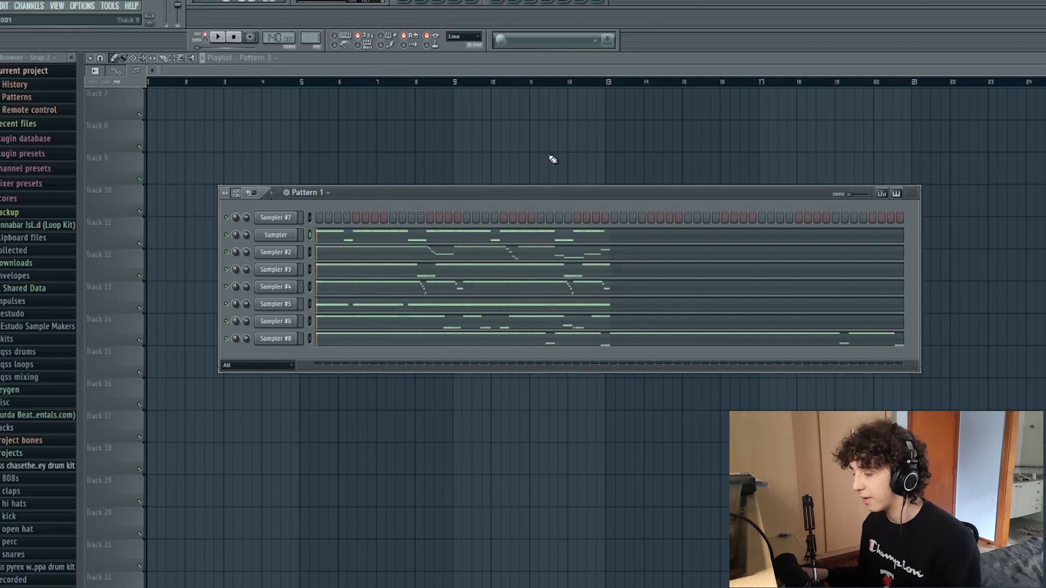
click(487, 237)
scroll(481, 240, down, 3)
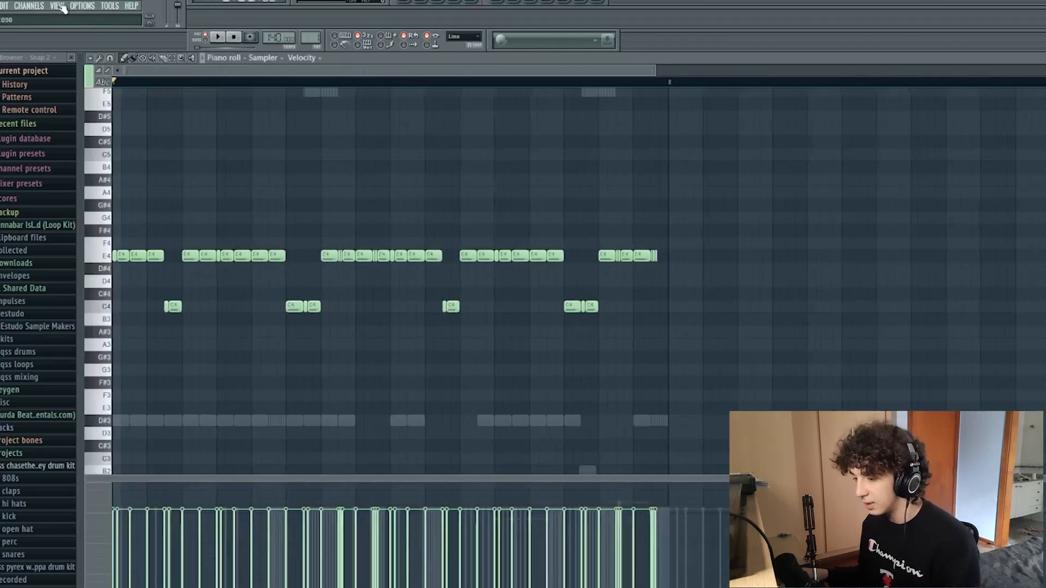
click(110, 58)
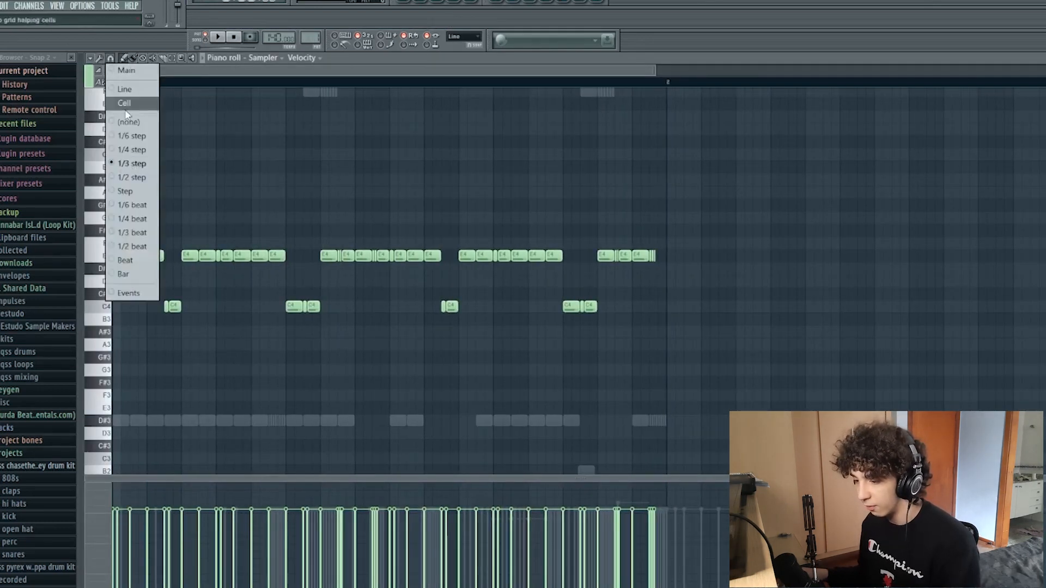
click(133, 151)
- Try 1/4-step notes over the ghost rolls on D#3 and A#2, removing them again
scroll(213, 408, up, 2)
scroll(322, 285, down, 5)
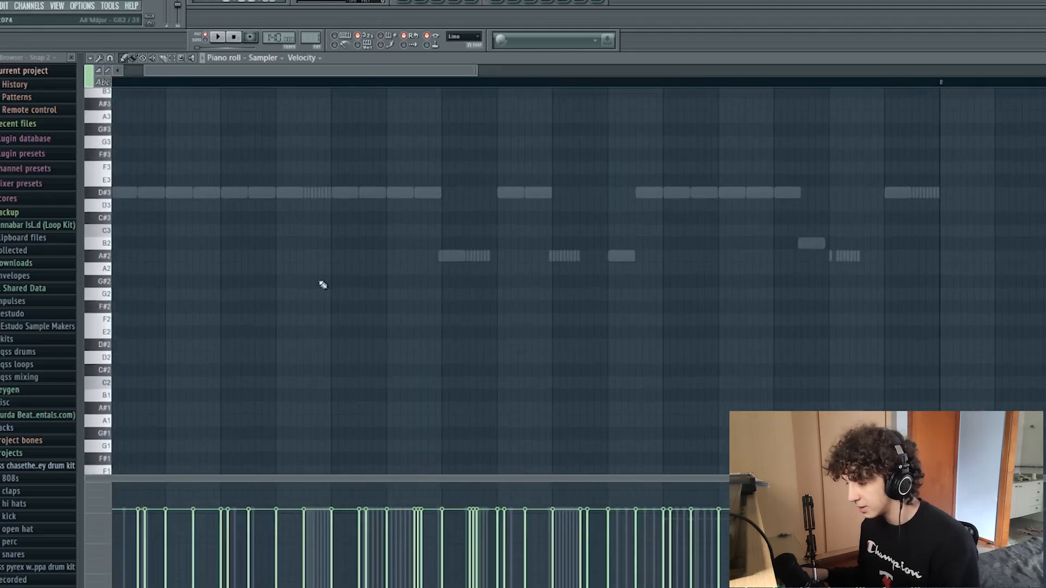
click(304, 192)
scroll(305, 192, up, 4)
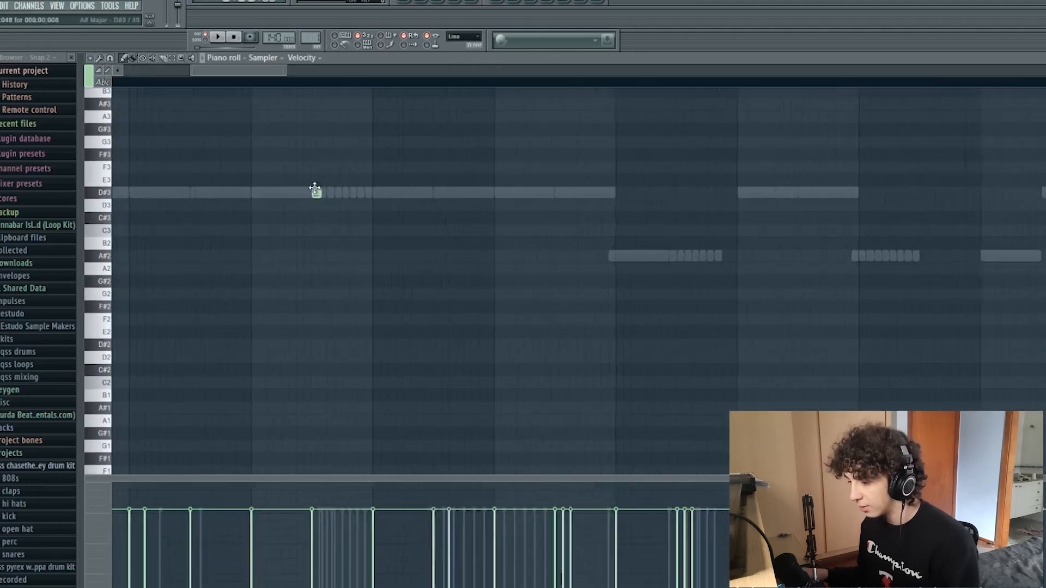
mouse_move(333, 194)
mouse_down()
mouse_move(300, 200)
mouse_move(691, 264)
mouse_move(894, 267)
mouse_move(887, 254)
mouse_up()
click(331, 195)
click(348, 194)
click(364, 195)
scroll(332, 202, down, 3)
scroll(888, 292, down, 3)
scroll(703, 338, up, 5)
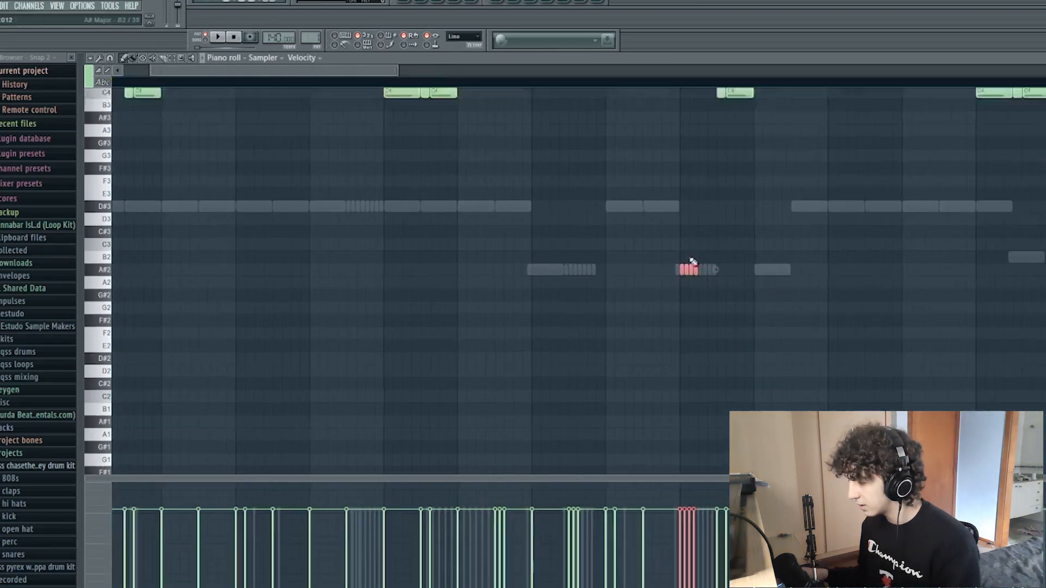
drag(693, 409, 582, 193)
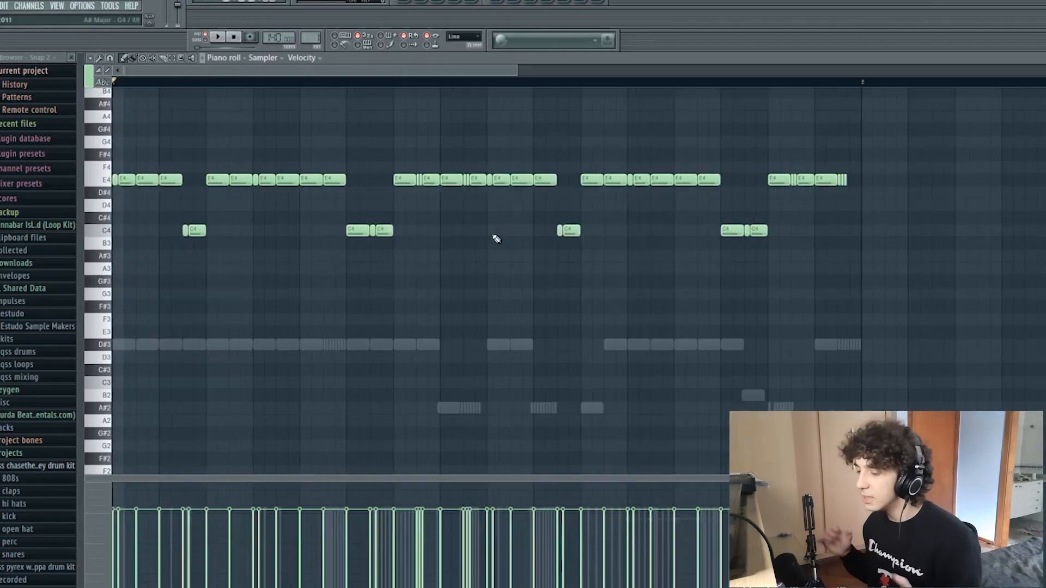
- Set the snap to 1/3 step and try short notes over the first ghost roll on F5, removing them again
click(110, 58)
click(138, 175)
scroll(303, 196, up, 7)
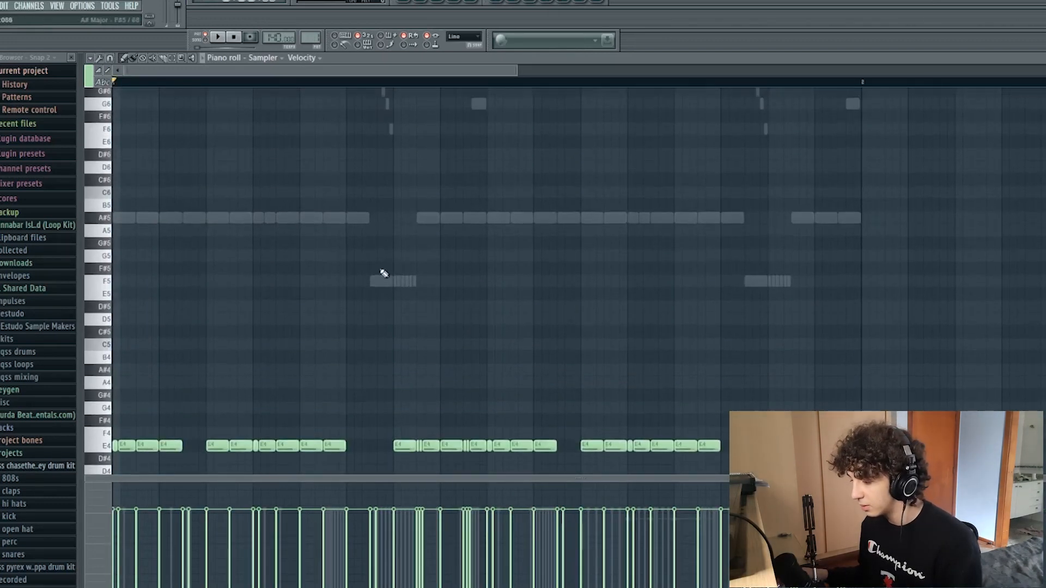
scroll(393, 281, up, 5)
click(376, 281)
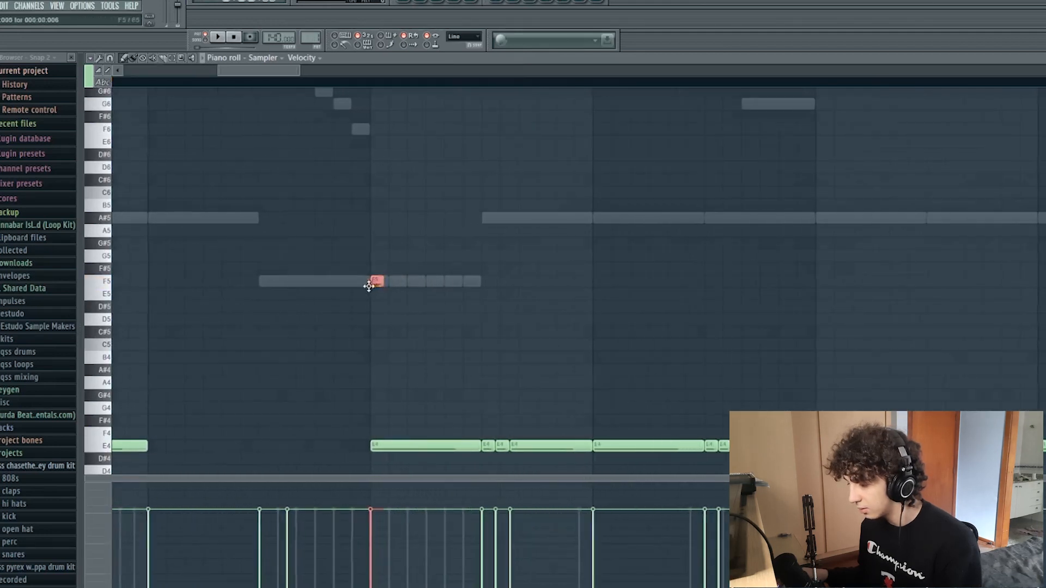
click(389, 281)
click(411, 281)
drag(434, 274, 297, 319)
scroll(273, 327, down, 3)
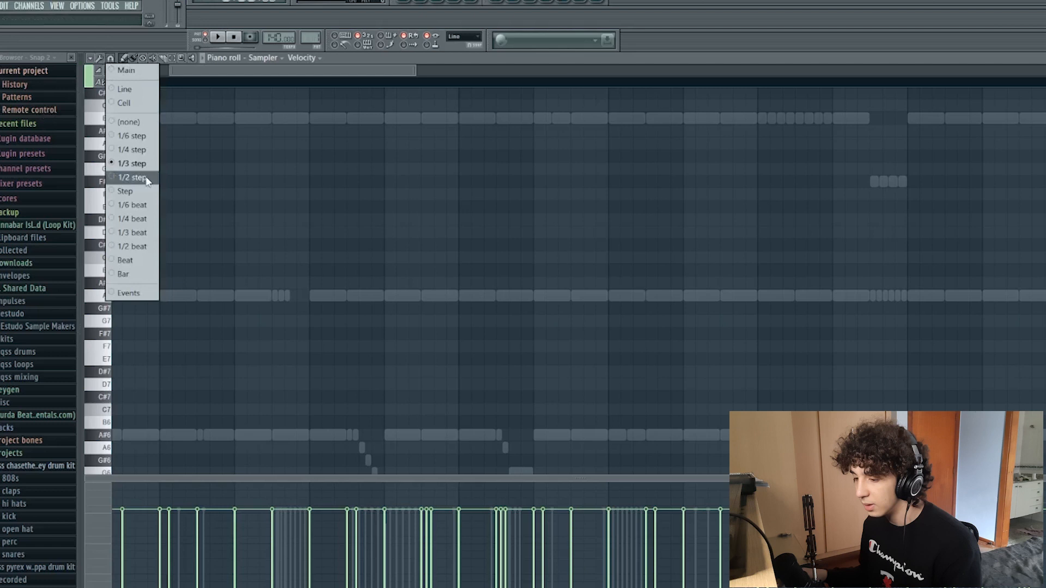
- Set the snap to 1/4 step, draw one short note on A#8 and duplicate it into a seven-note roll below the B8 ghost roll
click(141, 151)
scroll(776, 128, up, 5)
click(693, 137)
ctrl+click(705, 133)
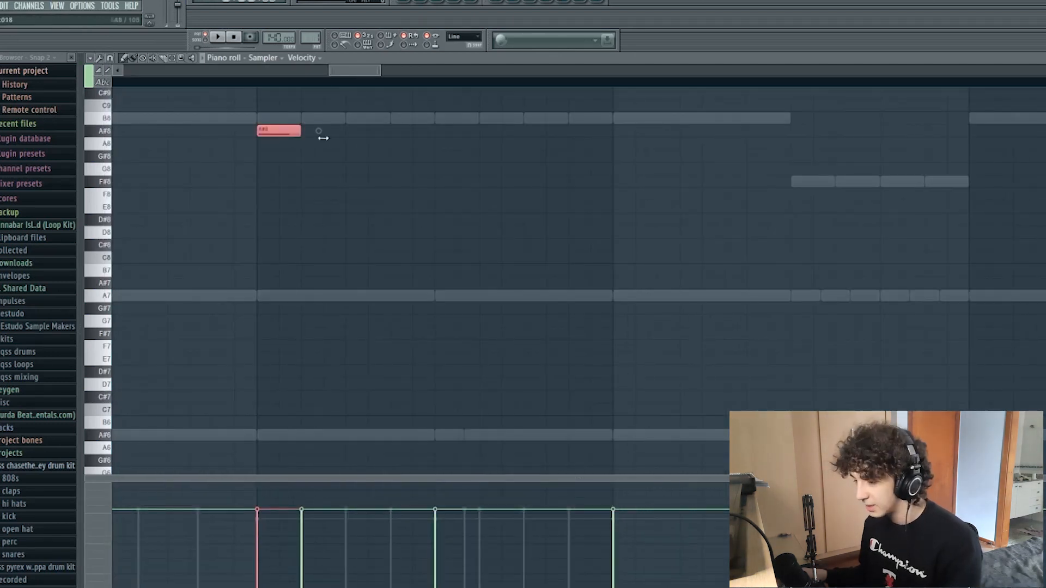
drag(307, 133, 270, 137)
key(ctrl+b)
key(ctrl+b)
key(ctrl+b)
key(ctrl+b)
key(ctrl+b)
key(ctrl+b)
ctrl+click(740, 146)
drag(740, 146, 234, 114)
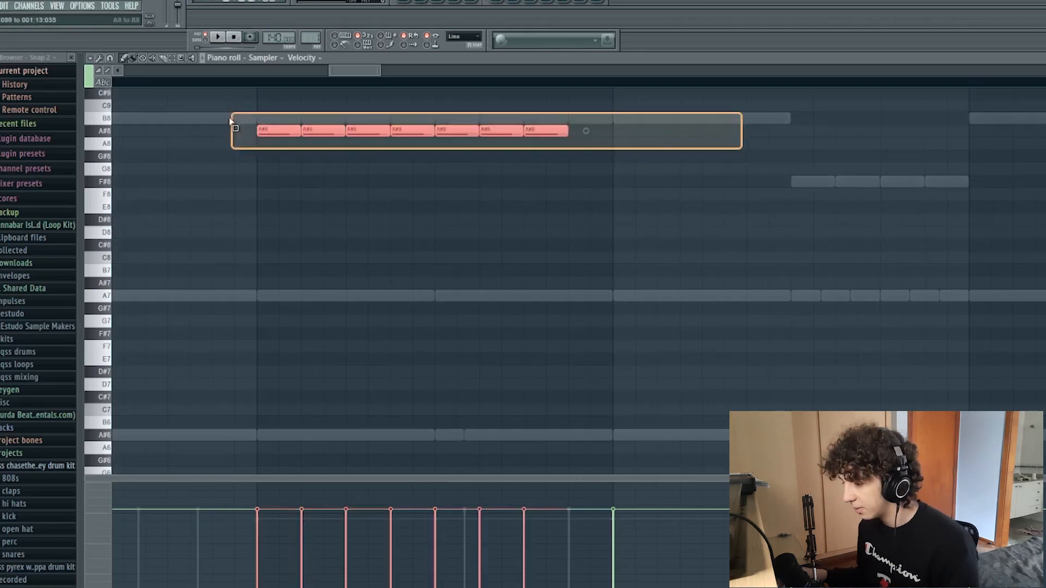
- Move the seven-note roll down to F8 at the end of the bar, then delete it
scroll(354, 186, down, 4)
drag(381, 131, 1005, 191)
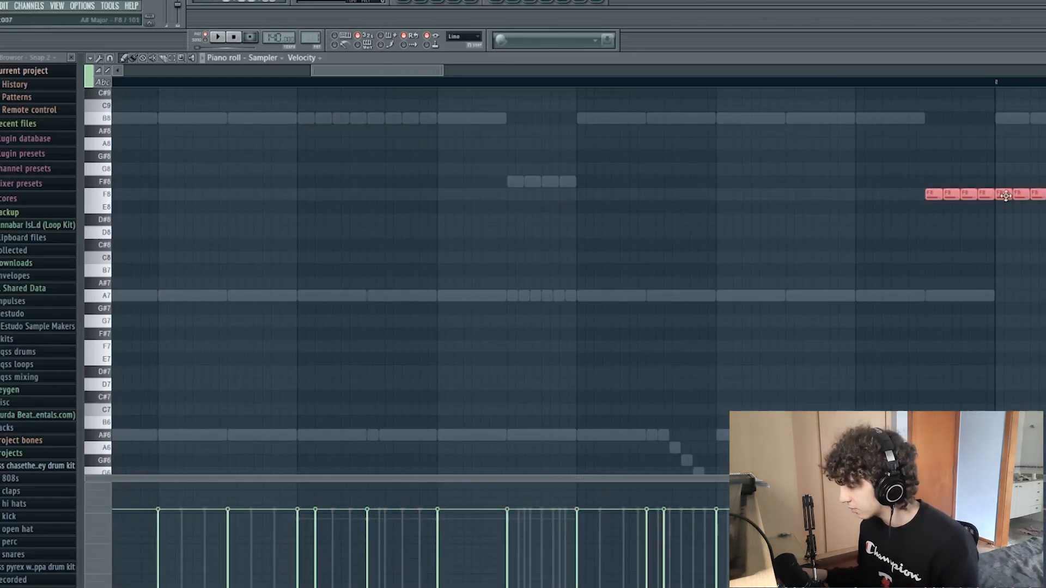
key(Delete)
- Set the snap to 1/3 step, place a short note on D10 at the start of the second descending roll and lengthen it
scroll(305, 382, down, 4)
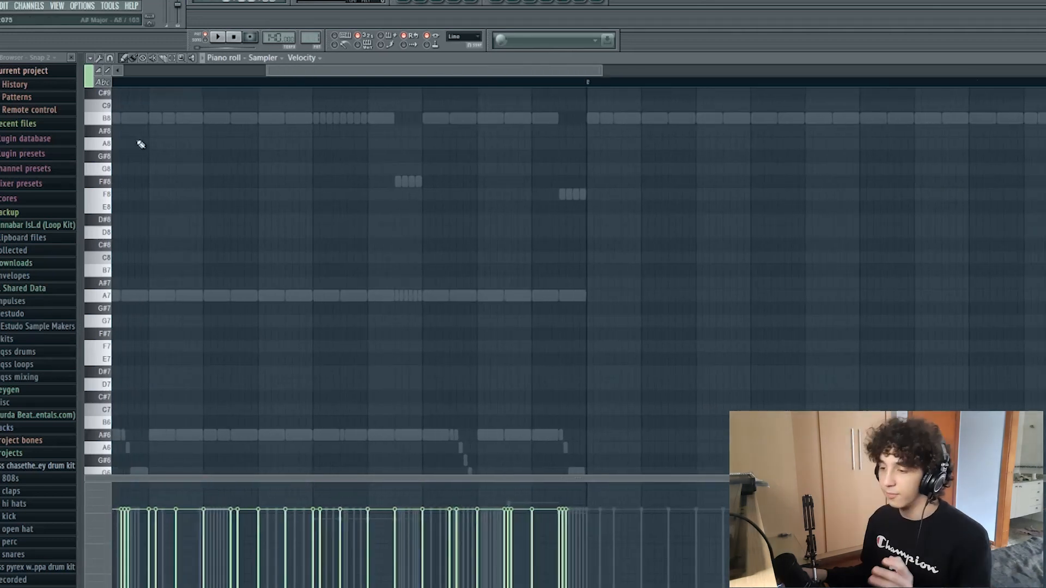
click(110, 58)
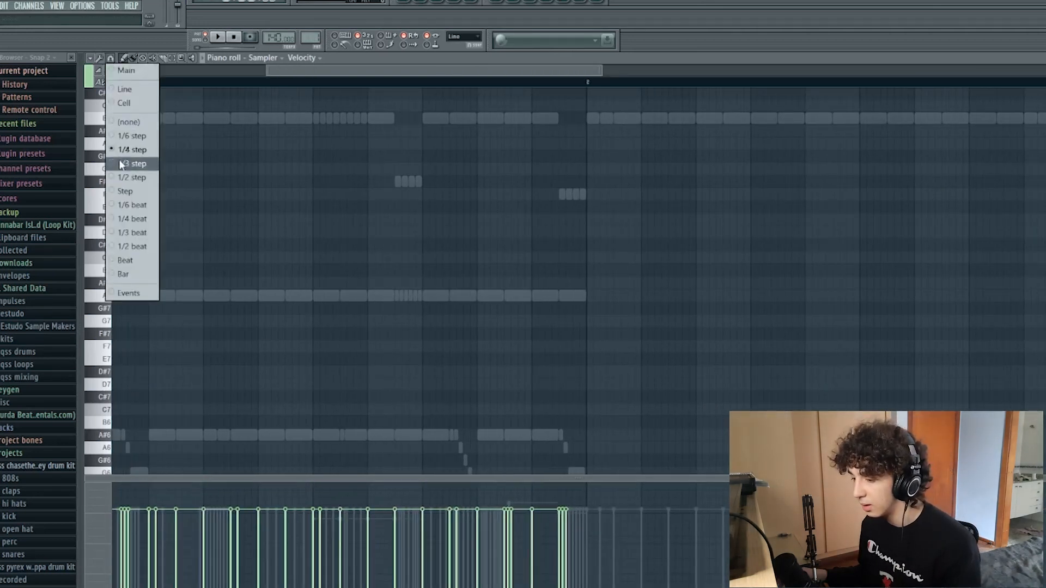
click(121, 163)
drag(414, 70, 246, 77)
scroll(371, 202, up, 4)
scroll(588, 233, up, 4)
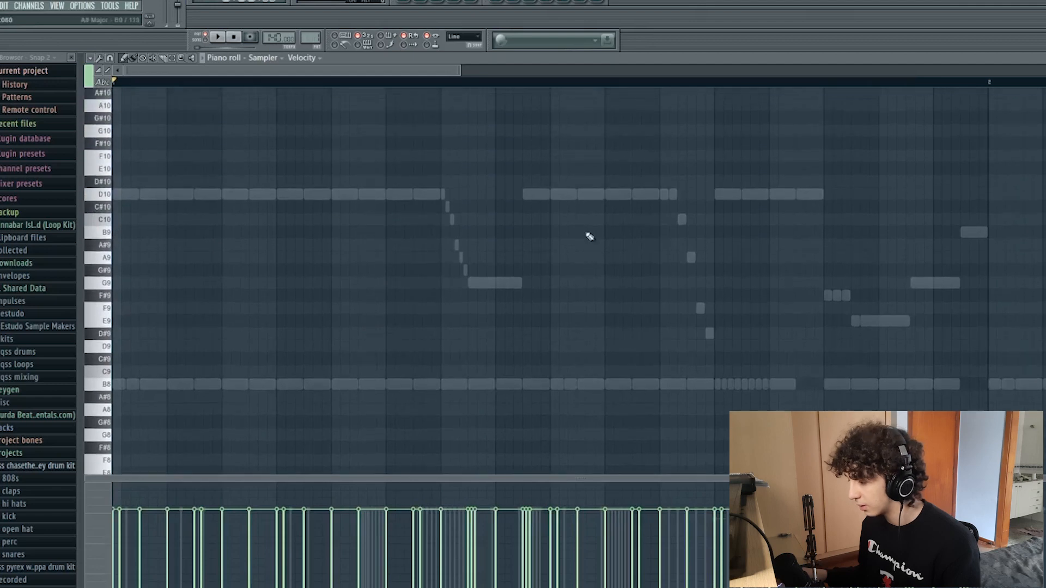
scroll(642, 203, up, 3)
click(531, 195)
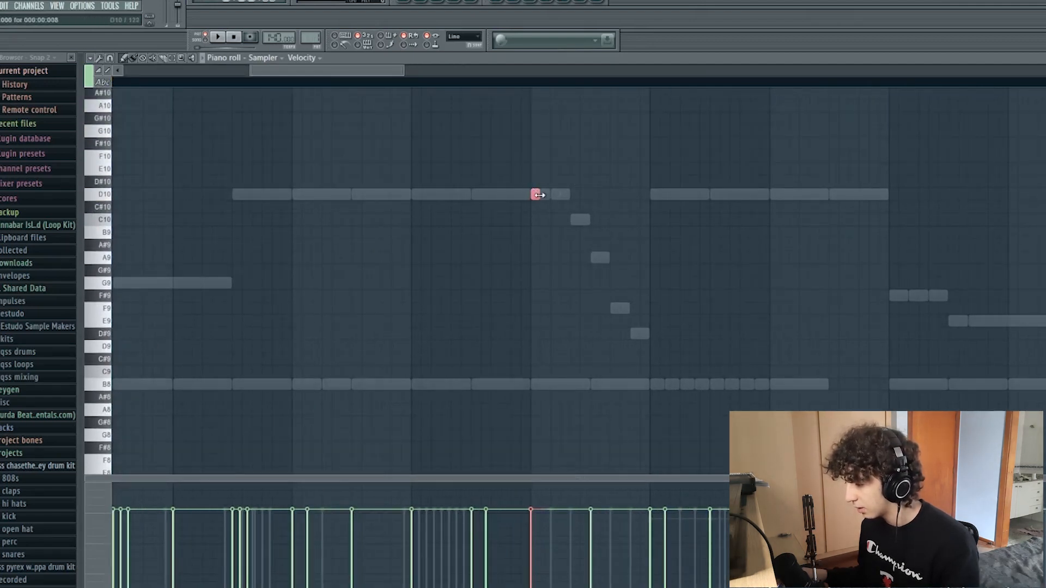
drag(544, 194, 555, 193)
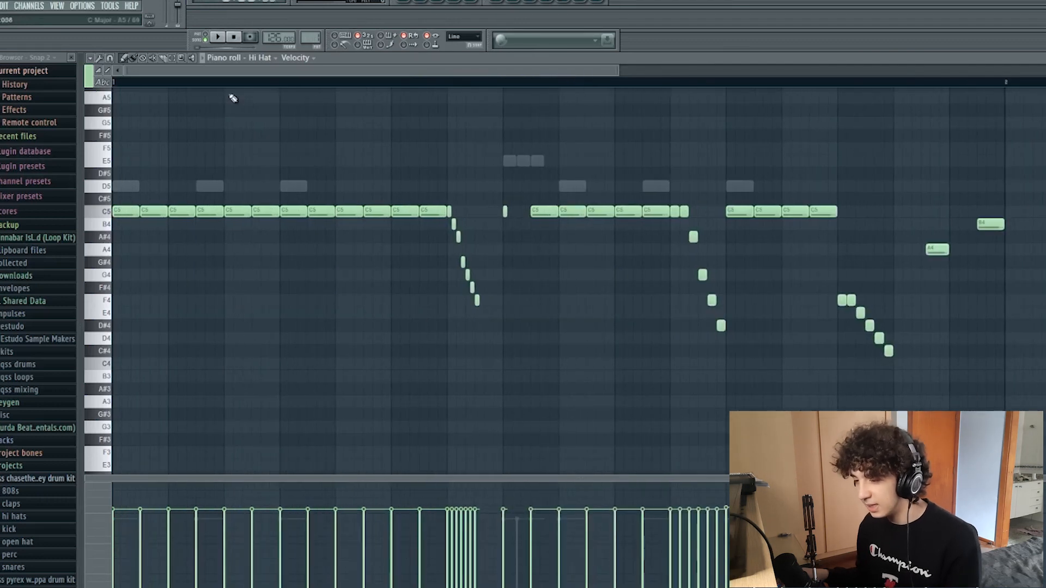
- Set the Hi Hat piano roll's snap to 1/3 step and try single C#5 notes above the rolls, erasing each one
click(110, 58)
click(124, 164)
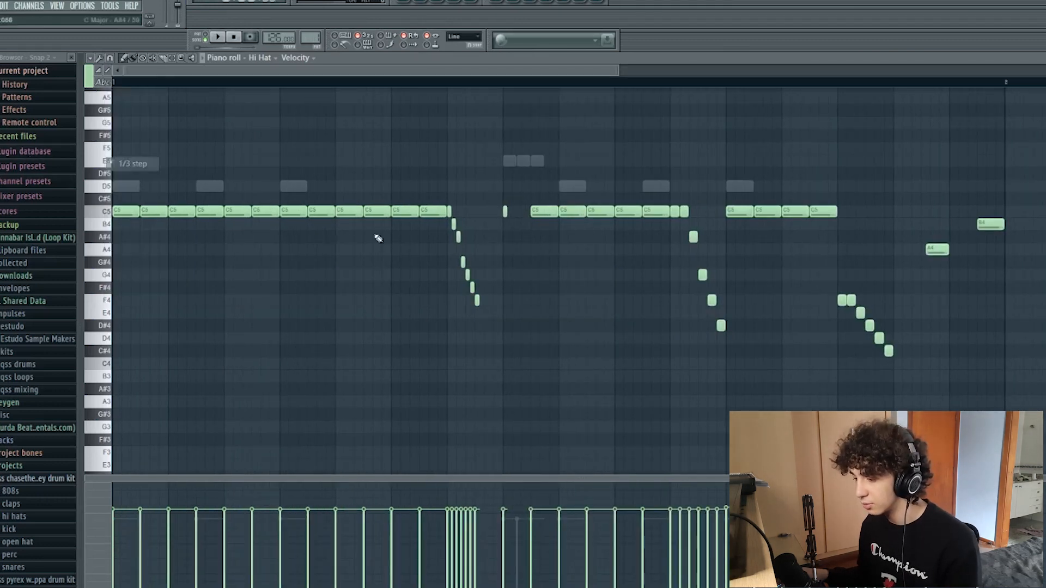
scroll(401, 231, up, 3)
click(511, 201)
right_click(512, 201)
scroll(544, 212, down, 4)
scroll(633, 225, up, 4)
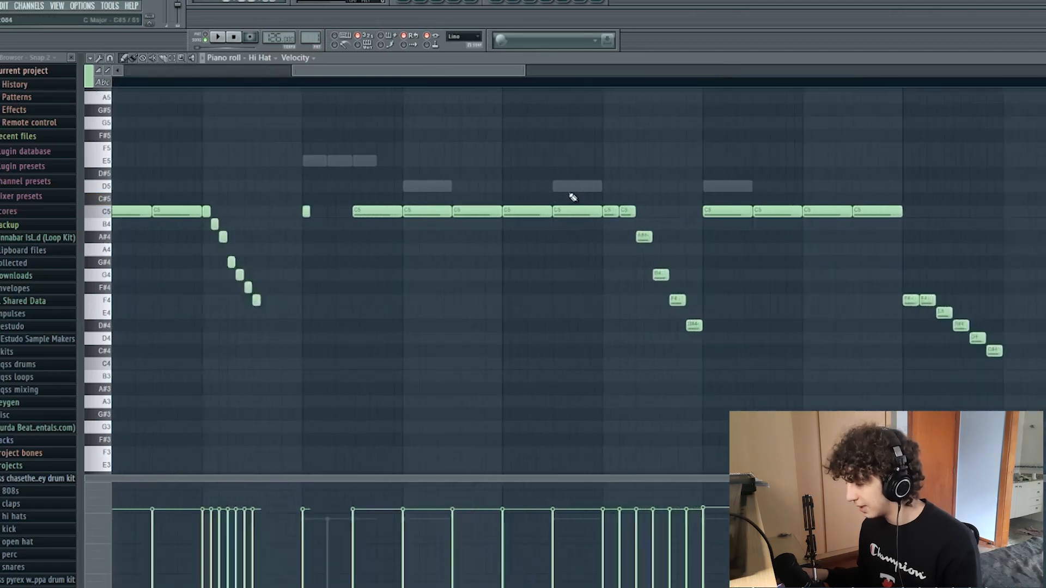
click(619, 200)
right_click(619, 199)
scroll(538, 230, down, 4)
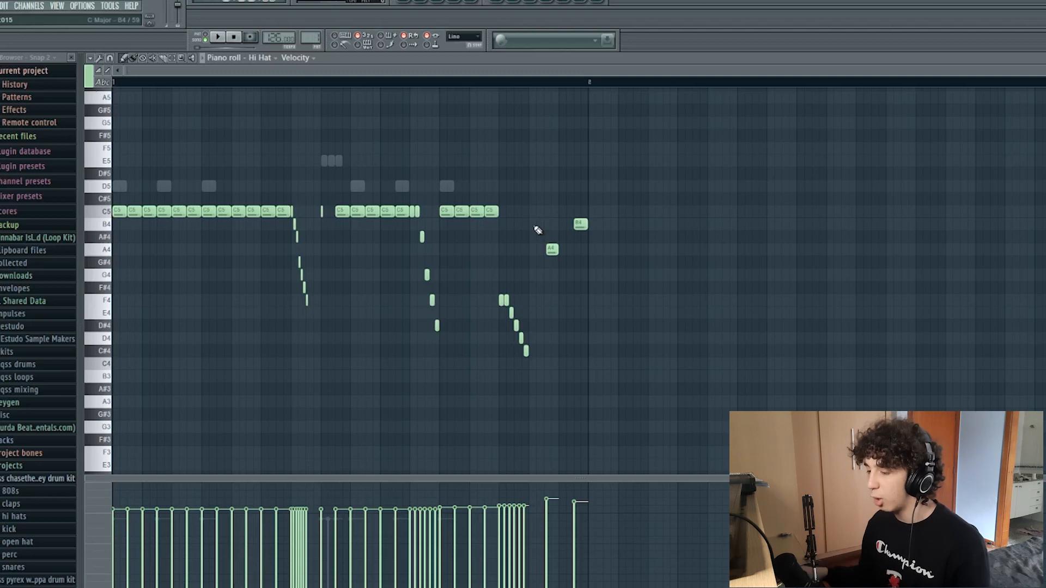
- Set the Hi Hat piano roll's snap to 1/2 step
click(110, 58)
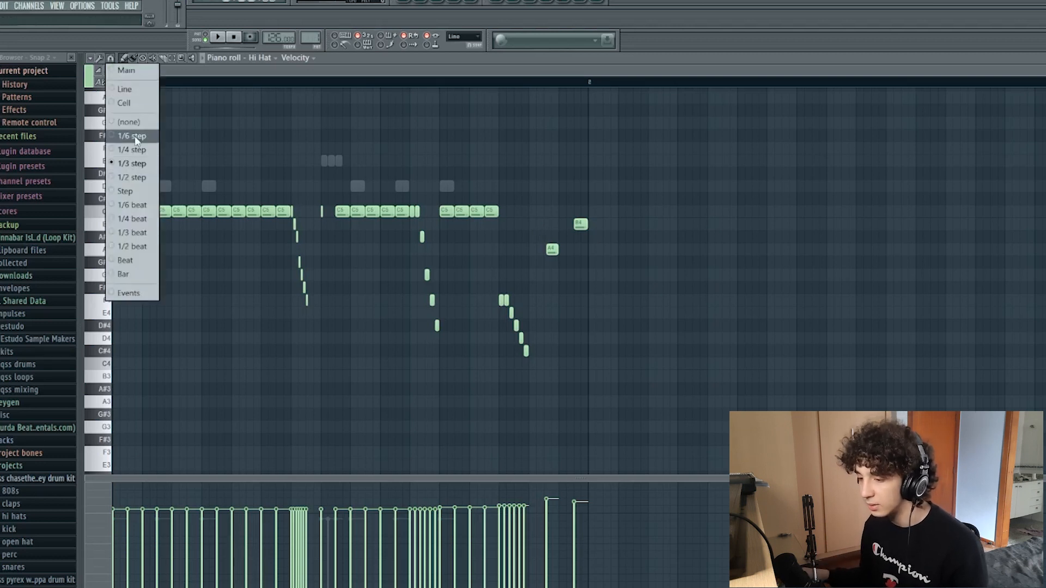
click(131, 177)
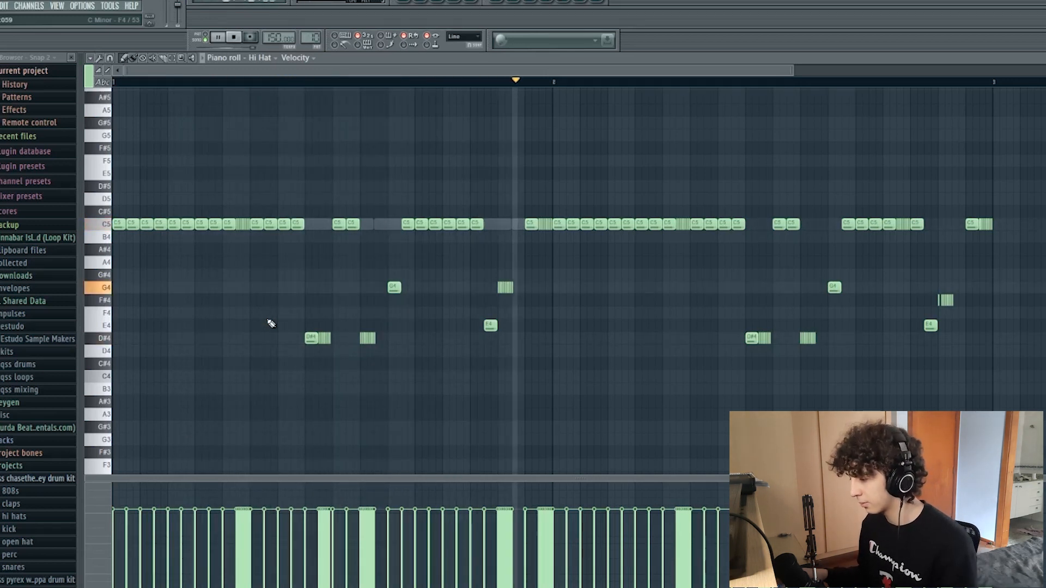
- Stop the playback, set the 150 bpm Hi Hat piano roll's snap to 1/4 step and examine its D#4 and G4 rolls
key(space)
click(110, 57)
click(143, 152)
scroll(310, 255, up, 7)
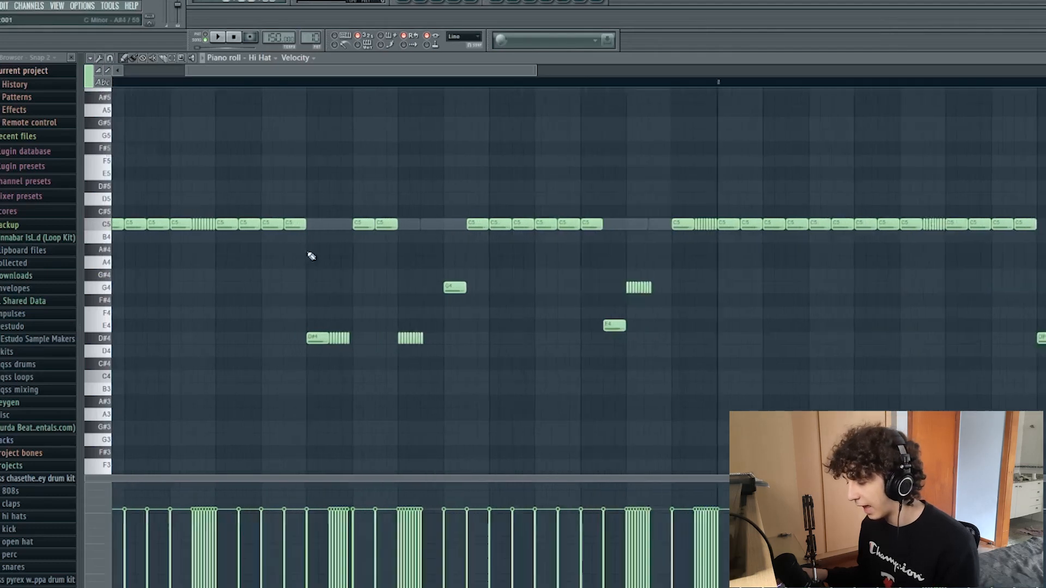
click(323, 321)
drag(351, 319, 712, 246)
scroll(340, 319, up, 3)
scroll(294, 293, down, 7)
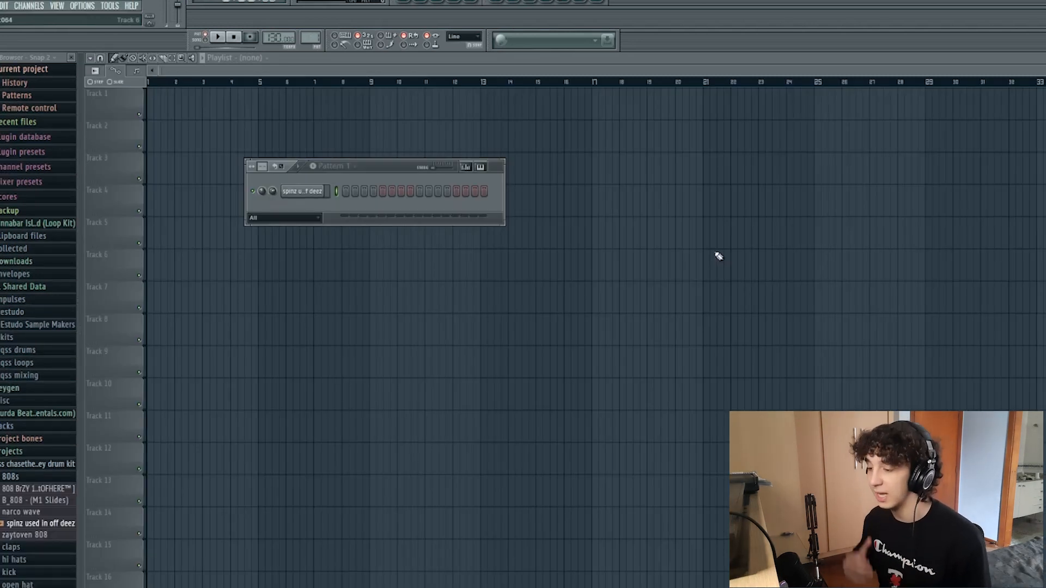
- Open the miscellaneous settings of the spinz used in off deez channel and reset its volume level adjustment
click(303, 192)
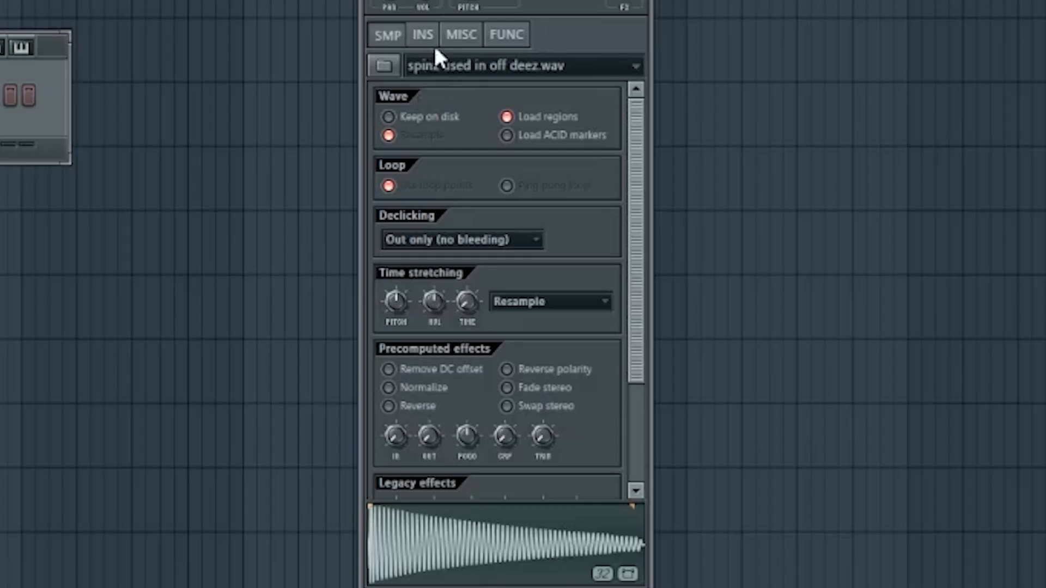
click(434, 40)
click(458, 36)
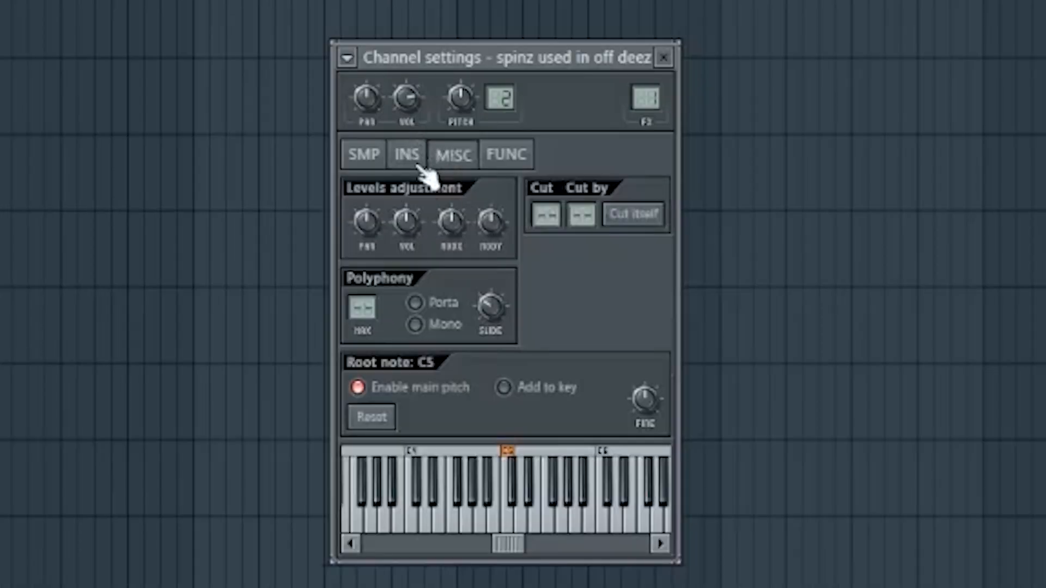
right_click(414, 223)
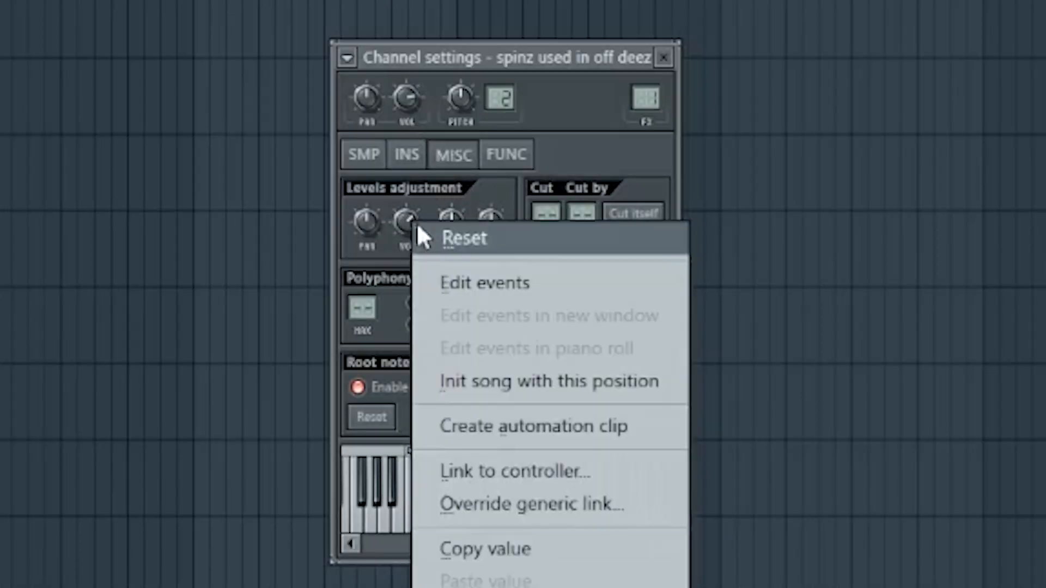
click(420, 237)
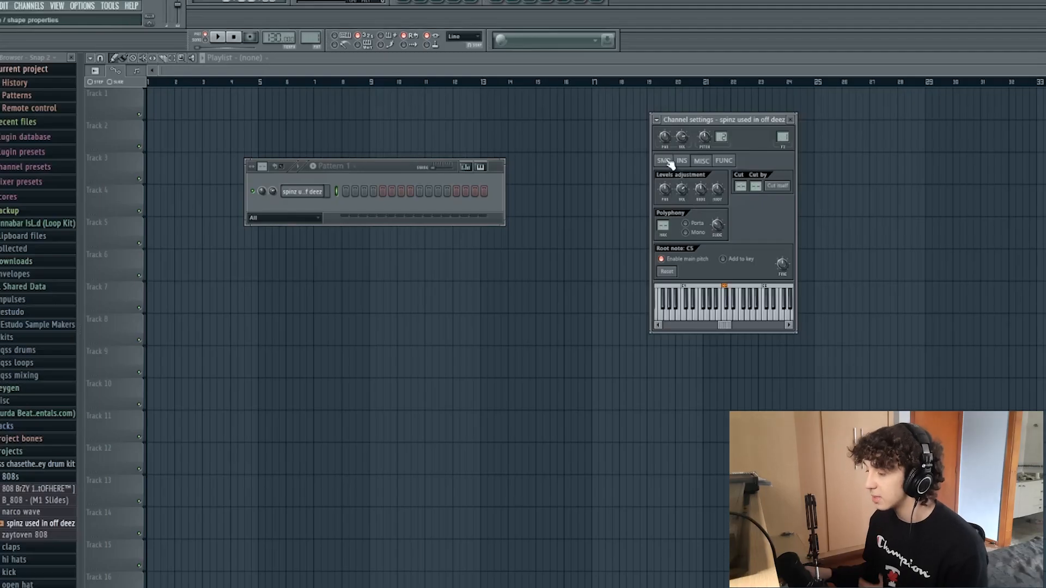
- Return to the sample settings of the spinz 808 and add a fade-out with the OUT precomputed effect
click(371, 156)
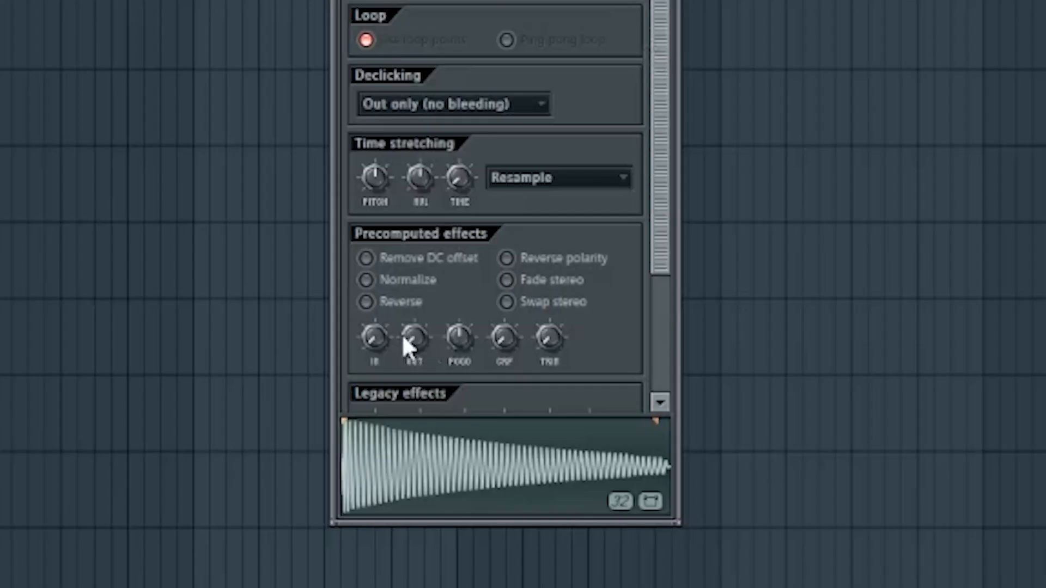
mouse_move(680, 359)
mouse_down()
mouse_move(680, 348)
mouse_move(680, 359)
mouse_up()
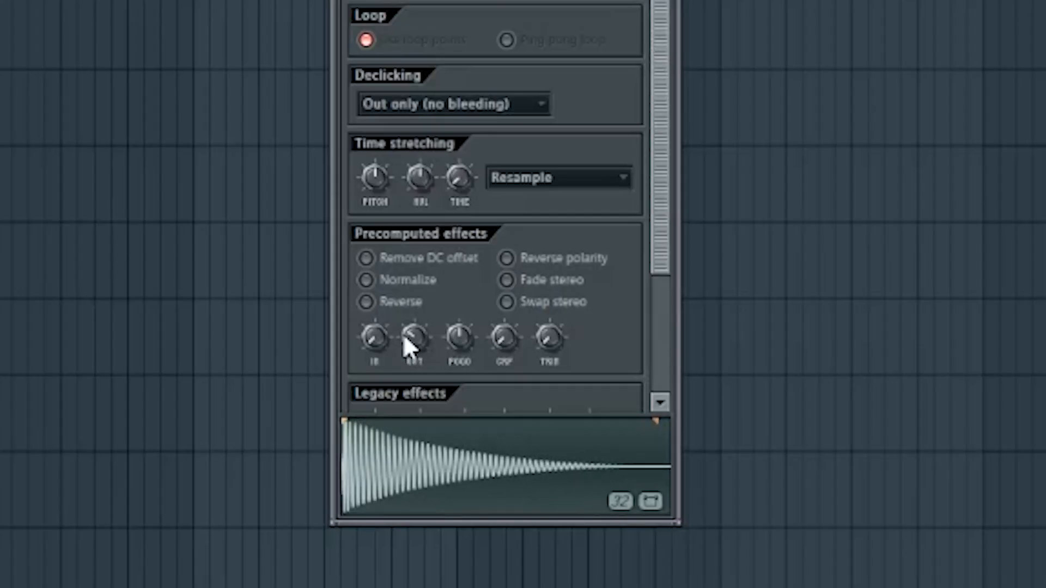